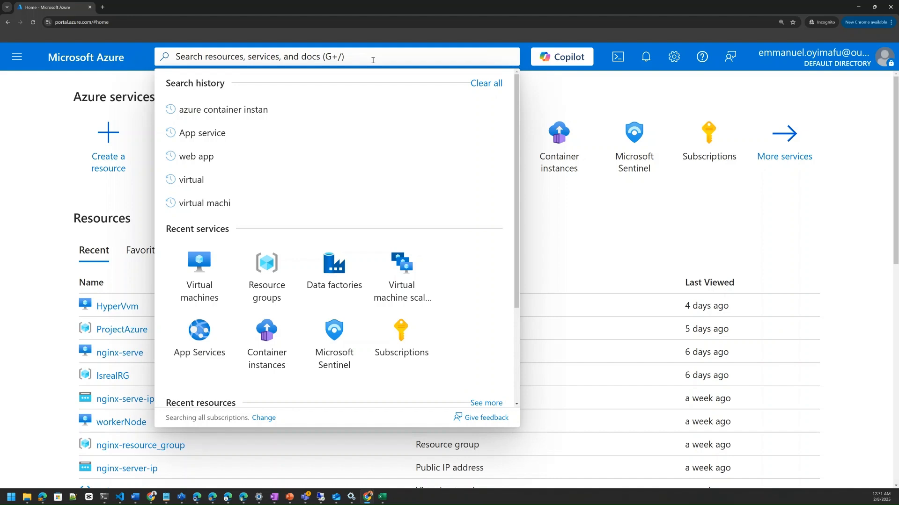
Find the Virtual networks service through the portal search and start creating a new virtual network
type("virtual")
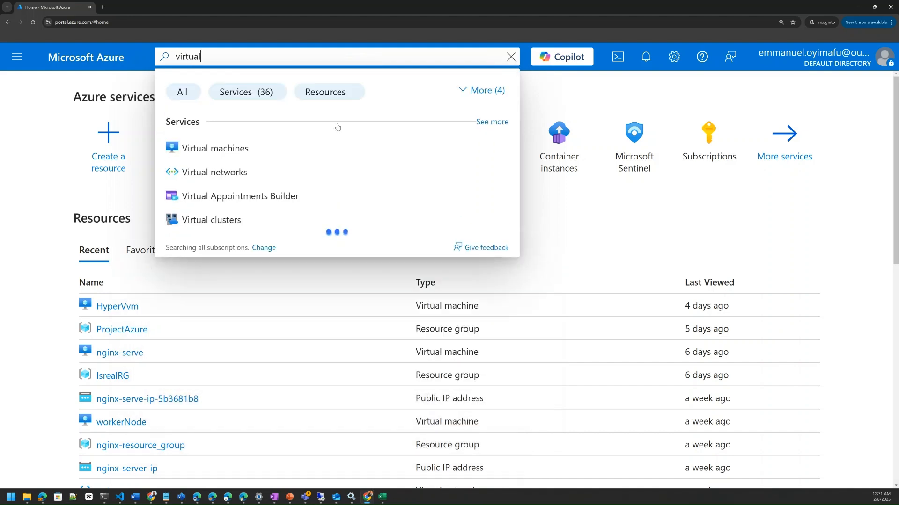
left_click(231, 173)
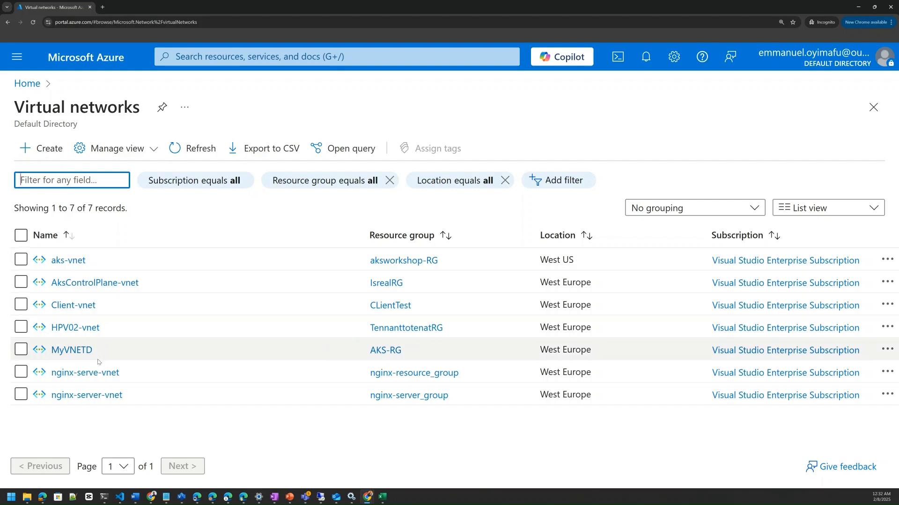
left_click(48, 149)
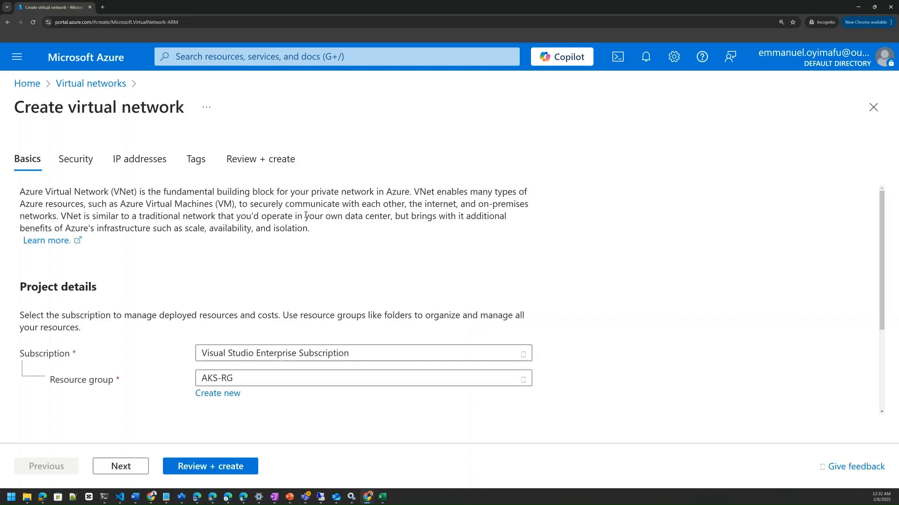
Create a new resource group named MyVnetRG for the virtual network
scroll(265, 337, "down", 1)
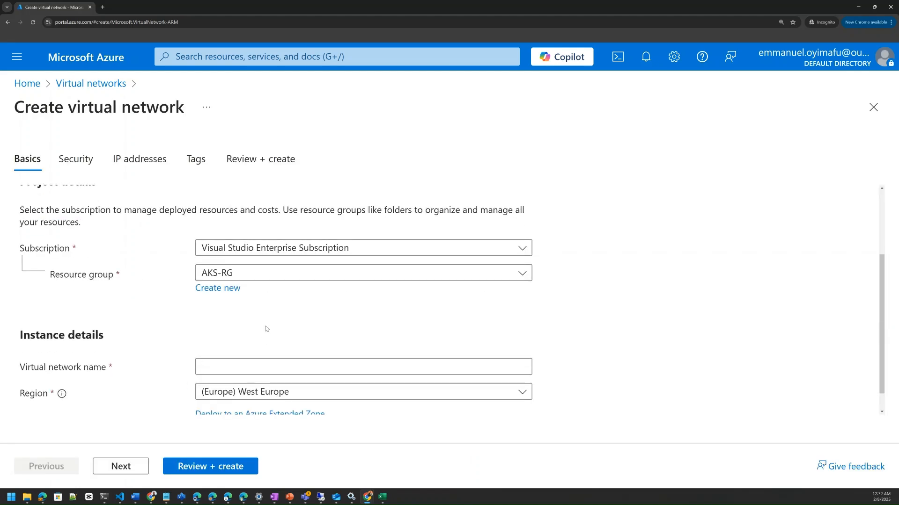
scroll(265, 330, "up", 1)
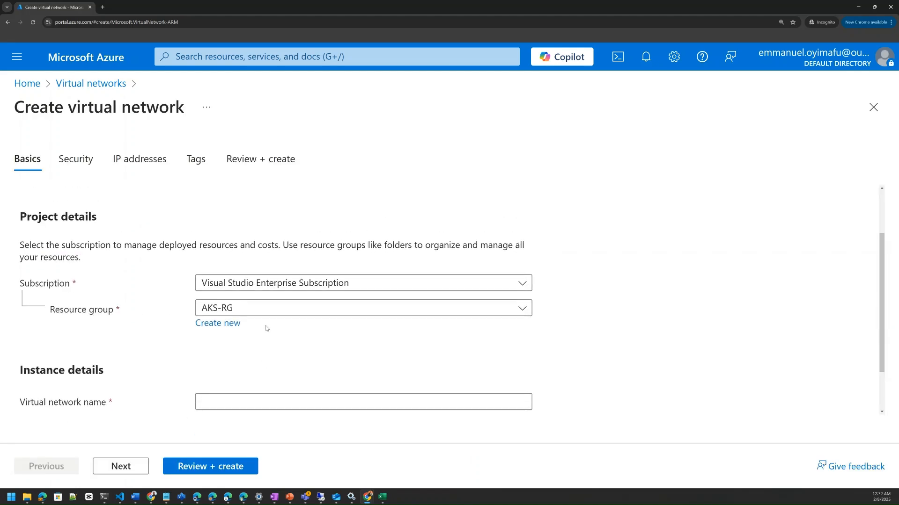
left_click(222, 289)
left_click(222, 289)
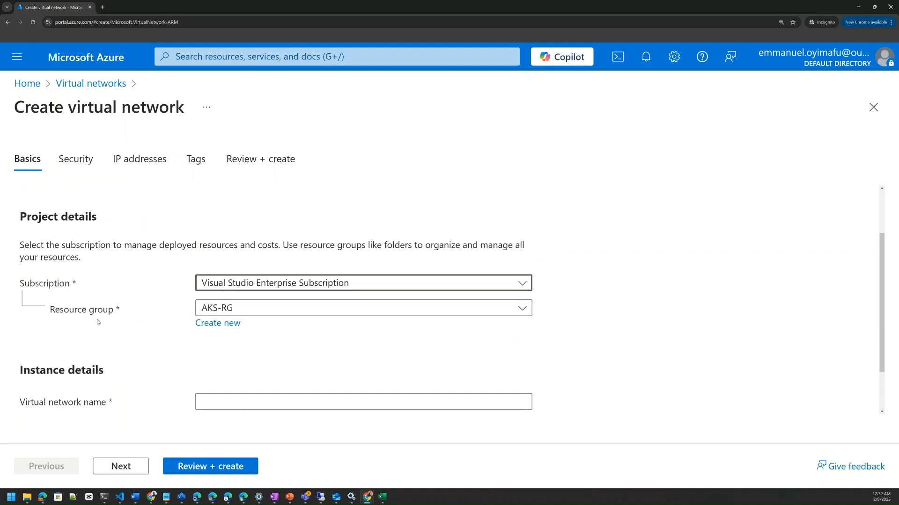
left_click(208, 323)
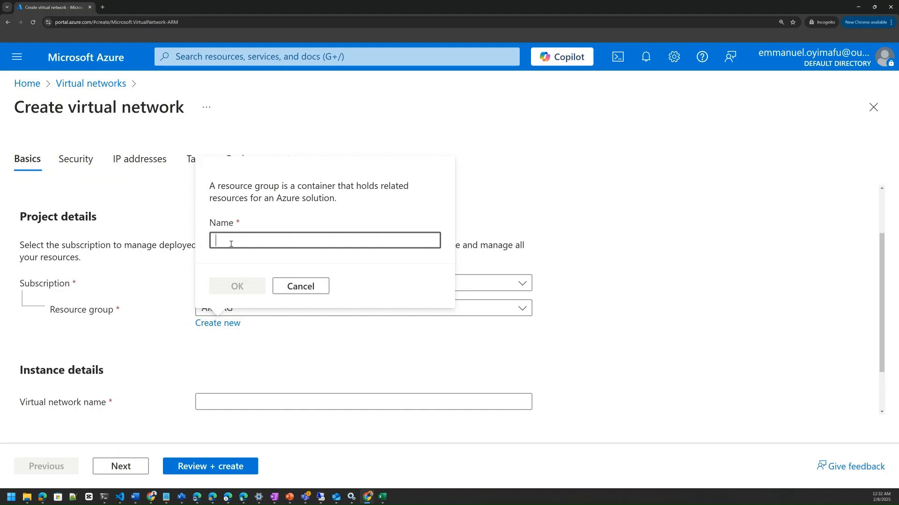
type("My")
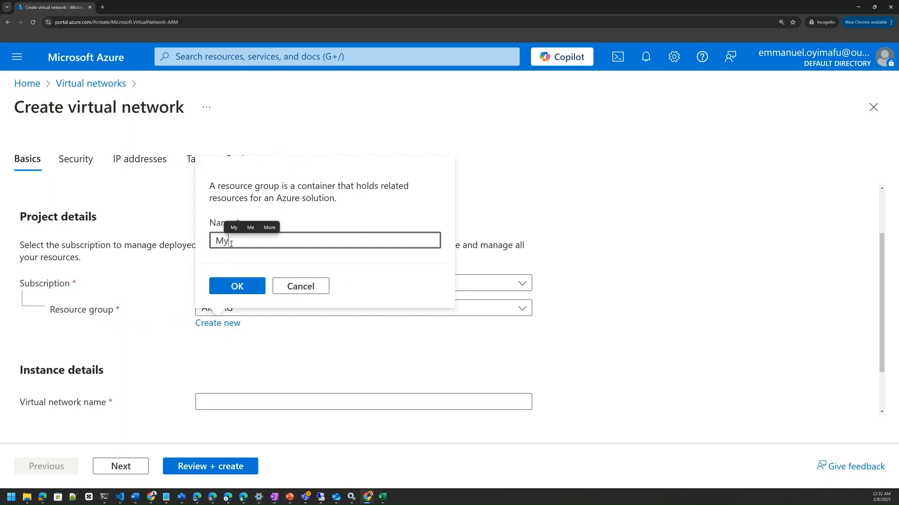
type("VnetRG")
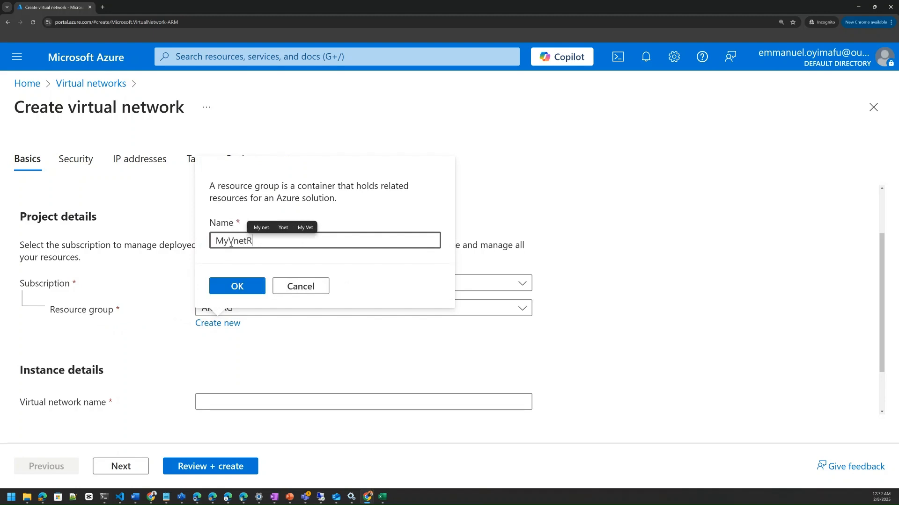
left_click(248, 287)
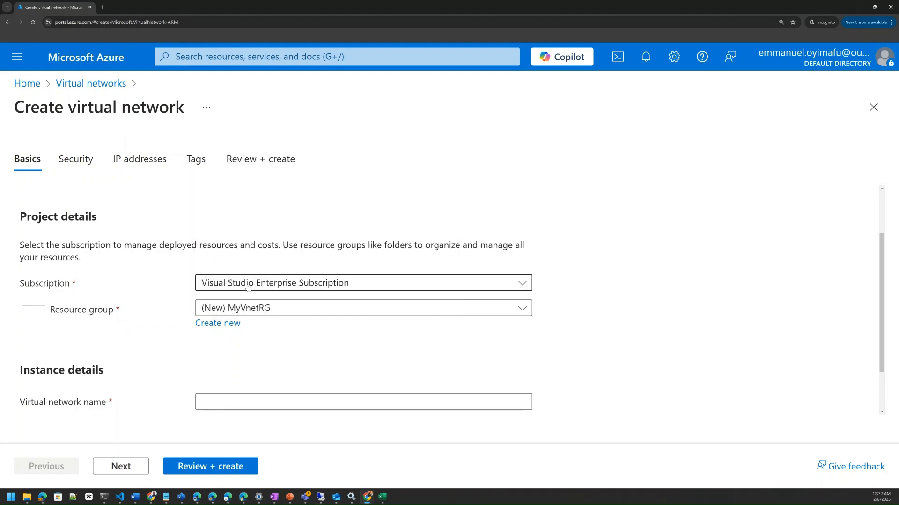
Name the virtual network MyTestVnet and continue to its security settings
scroll(246, 359, "down", 1)
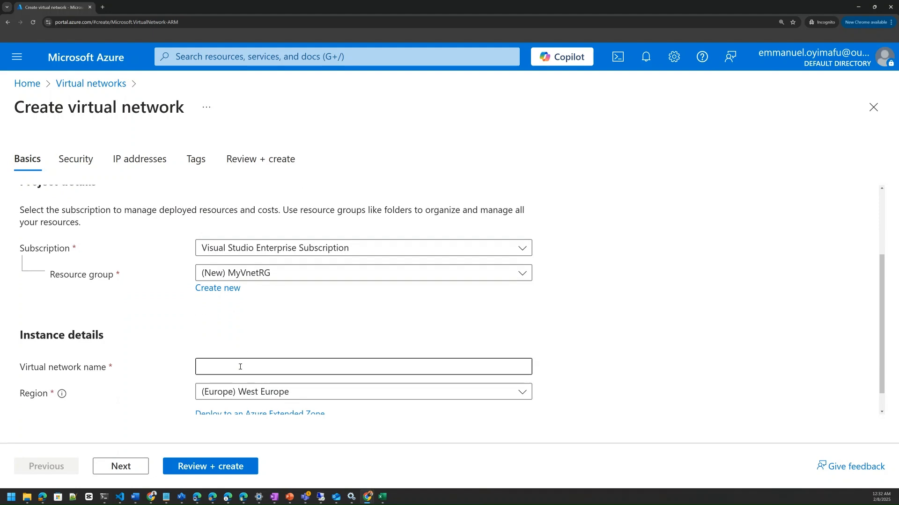
left_click(240, 366)
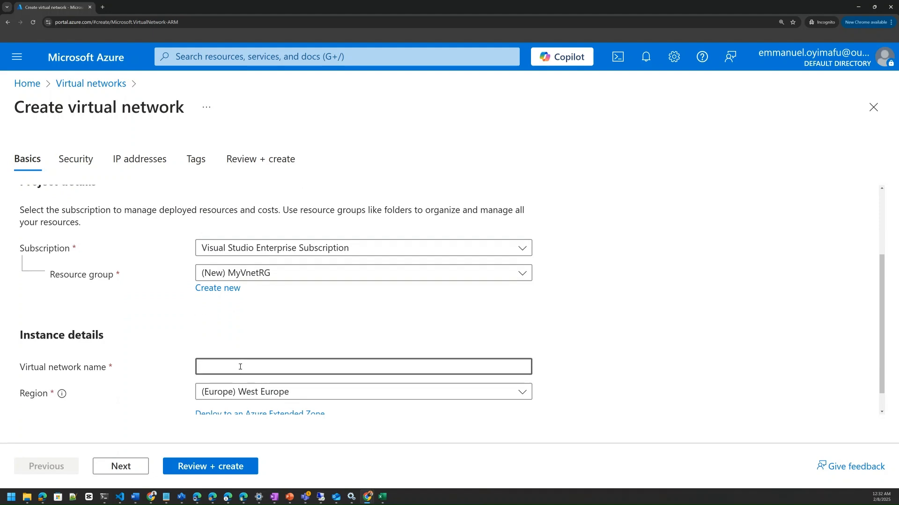
type("MyTEst")
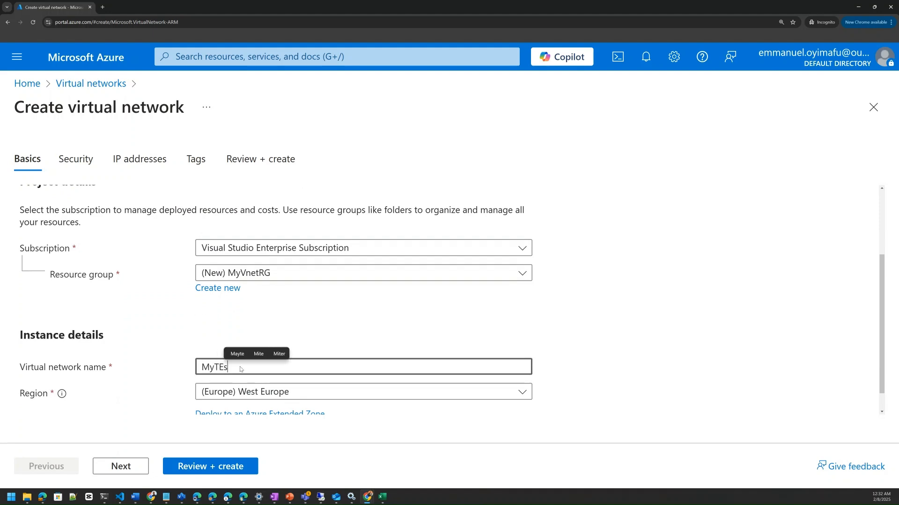
key("BackSpace")
key("BackSpace")
key("BackSpace")
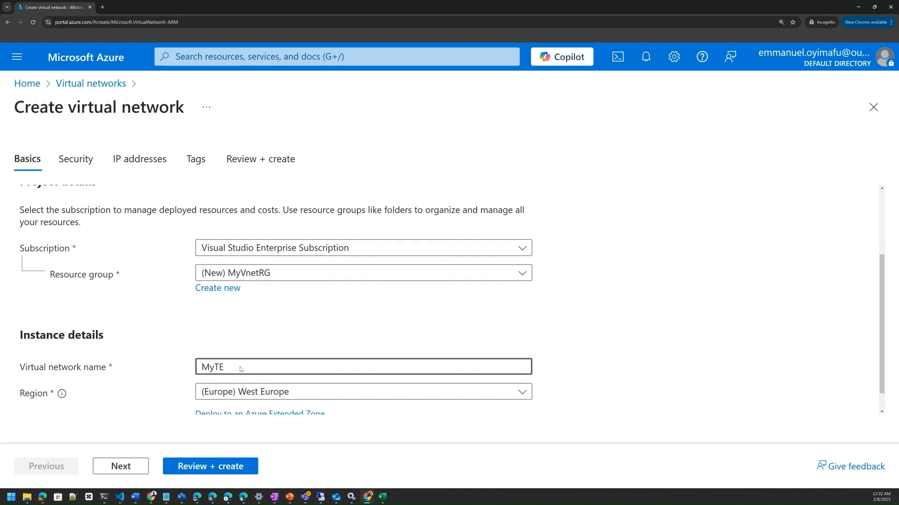
type("estVnet")
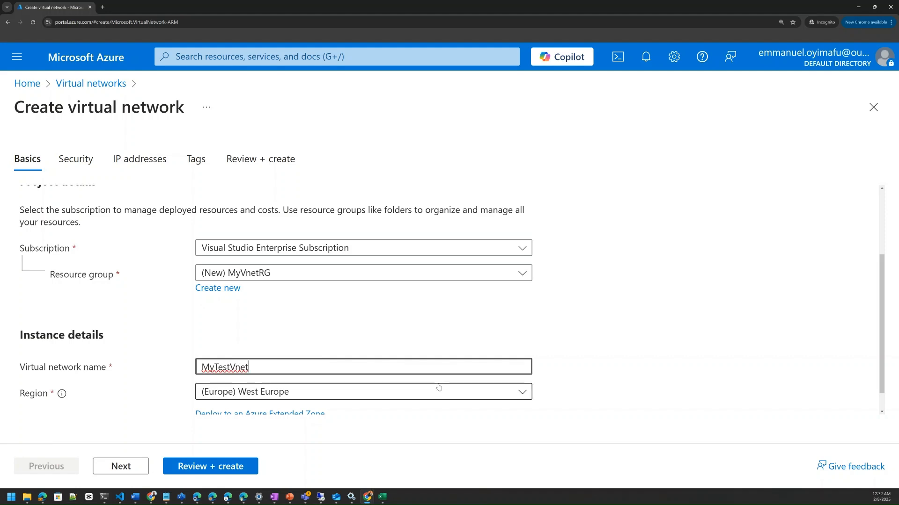
scroll(429, 337, "down", 1)
scroll(430, 337, "down", 1)
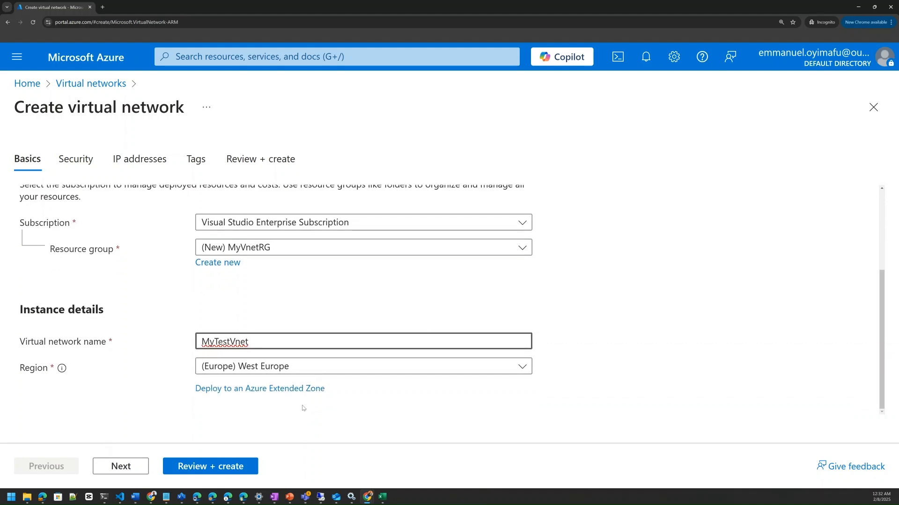
left_click(123, 468)
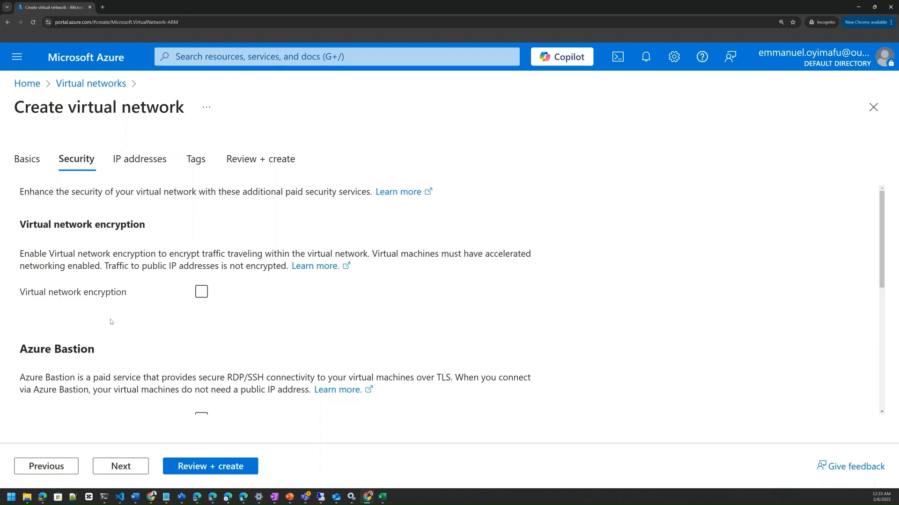
Review the virtual network encryption, Azure Bastion, Azure Firewall and DDoS Network Protection options in the security settings
scroll(163, 356, "down", 1)
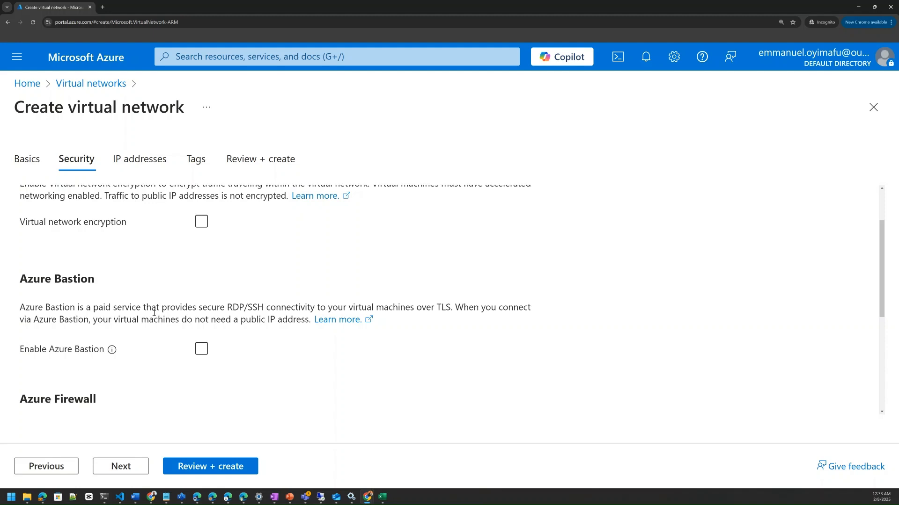
scroll(125, 401, "down", 3)
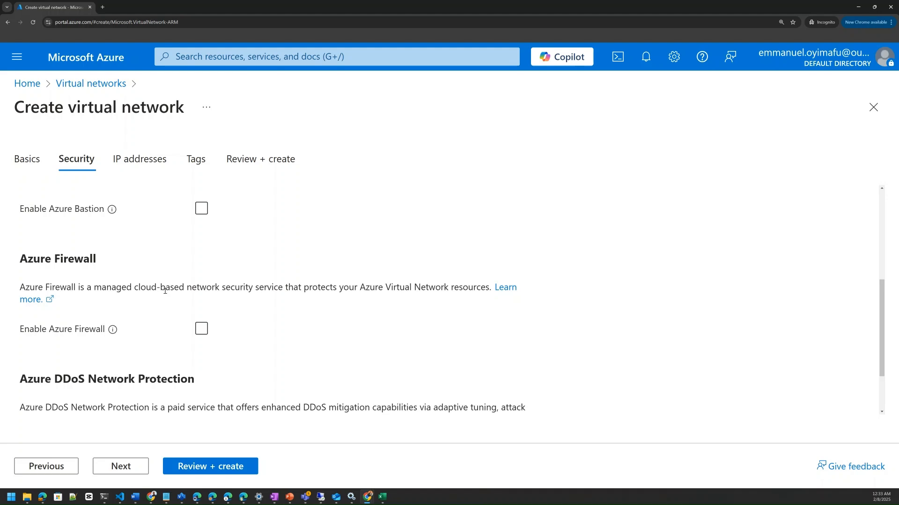
scroll(149, 335, "down", 1)
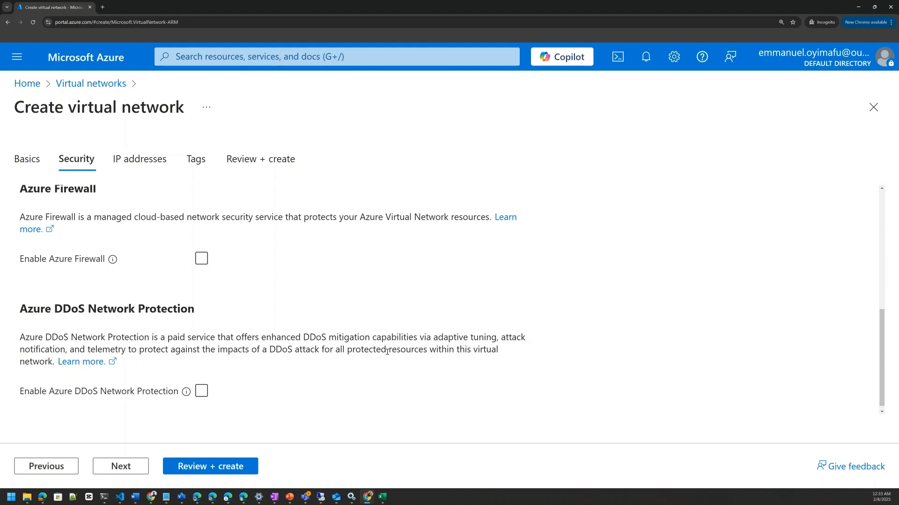
scroll(283, 375, "down", 1)
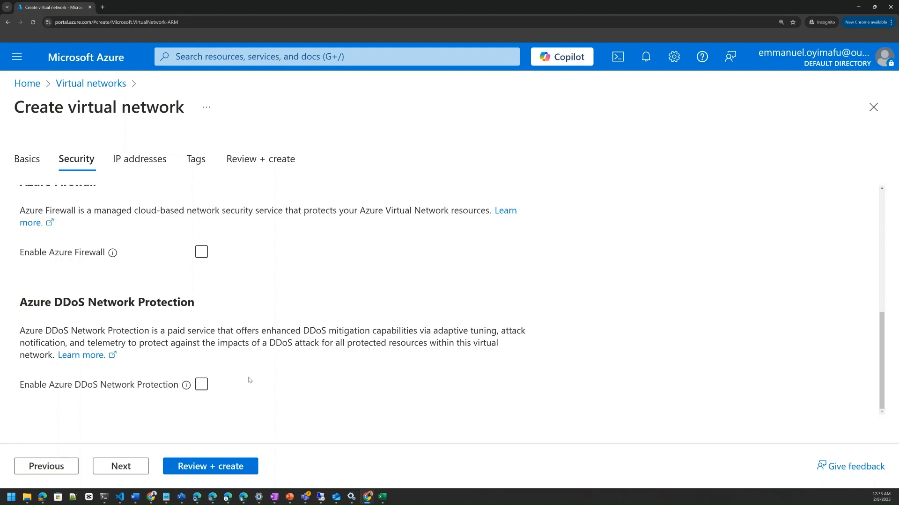
scroll(250, 378, "up", 3)
scroll(250, 378, "up", 3)
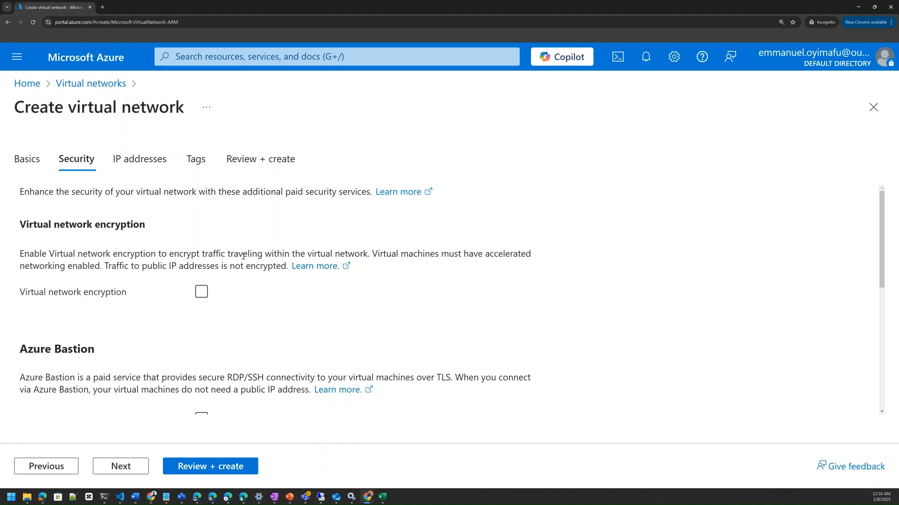
scroll(255, 323, "down", 1)
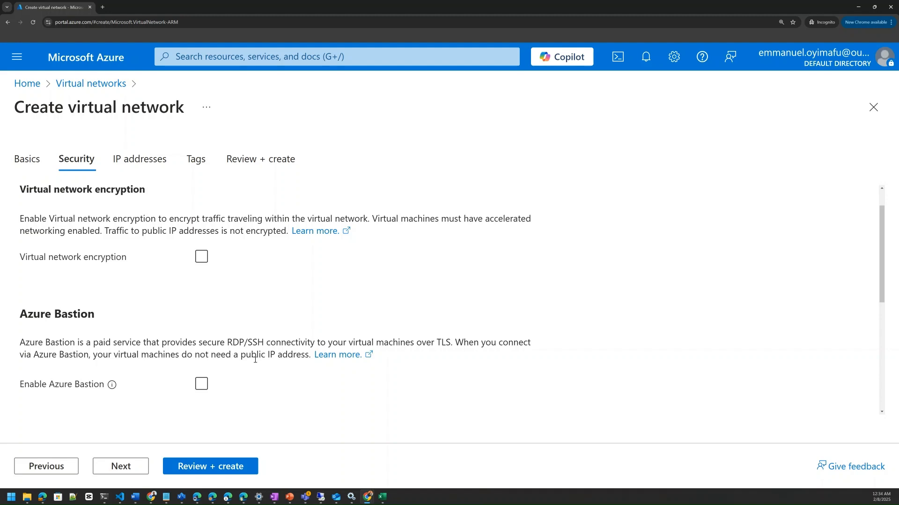
left_click(321, 385)
scroll(250, 390, "down", 1)
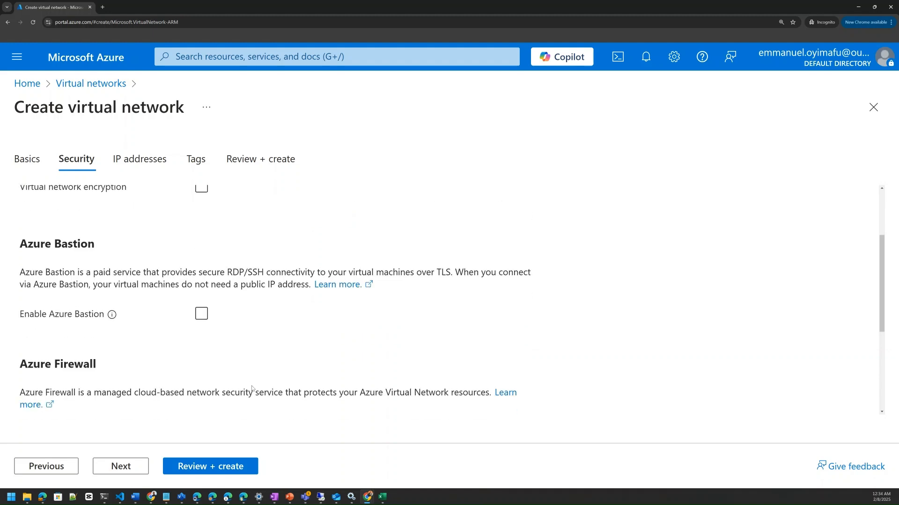
scroll(105, 389, "down", 1)
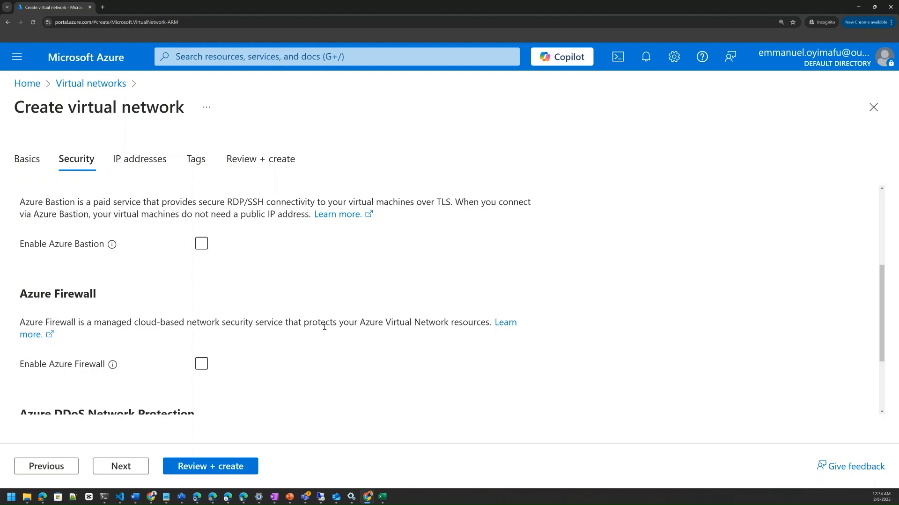
scroll(319, 333, "down", 2)
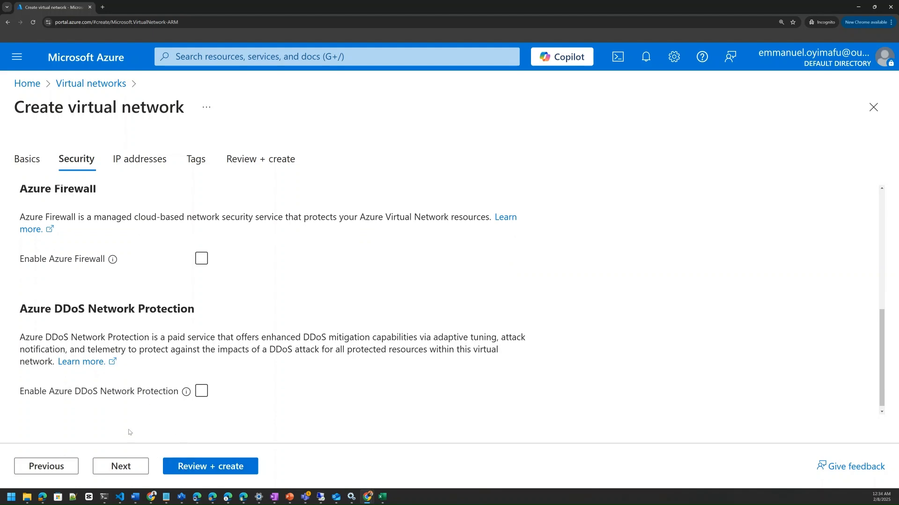
In the IP address settings, delete the default address space and add a new IPv4 address space
left_click(138, 162)
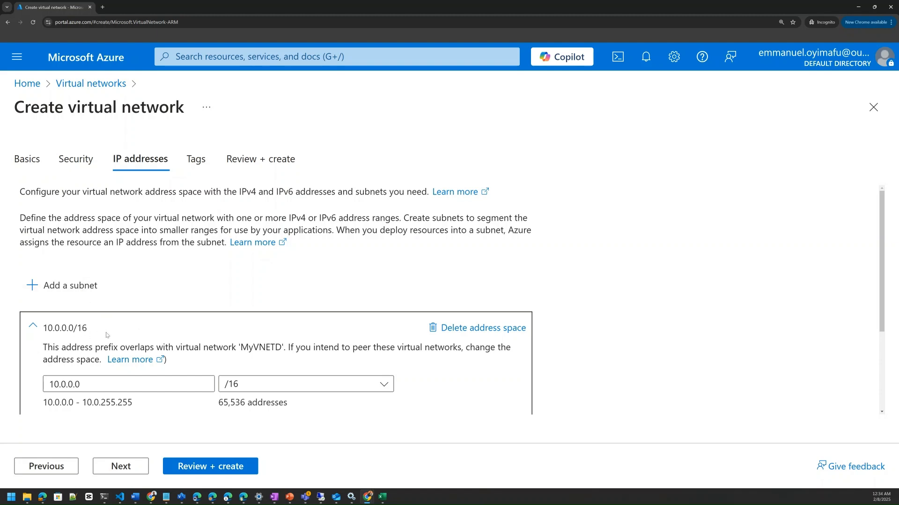
left_click(481, 332)
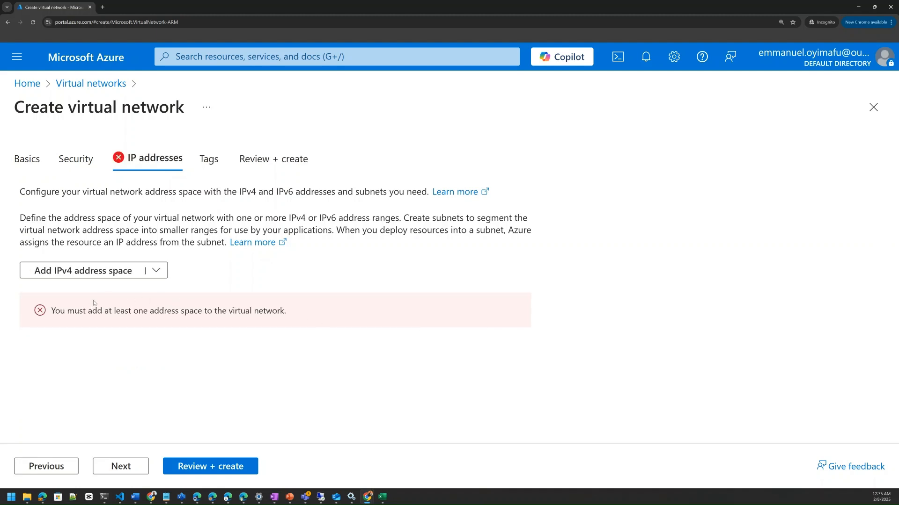
left_click(155, 277)
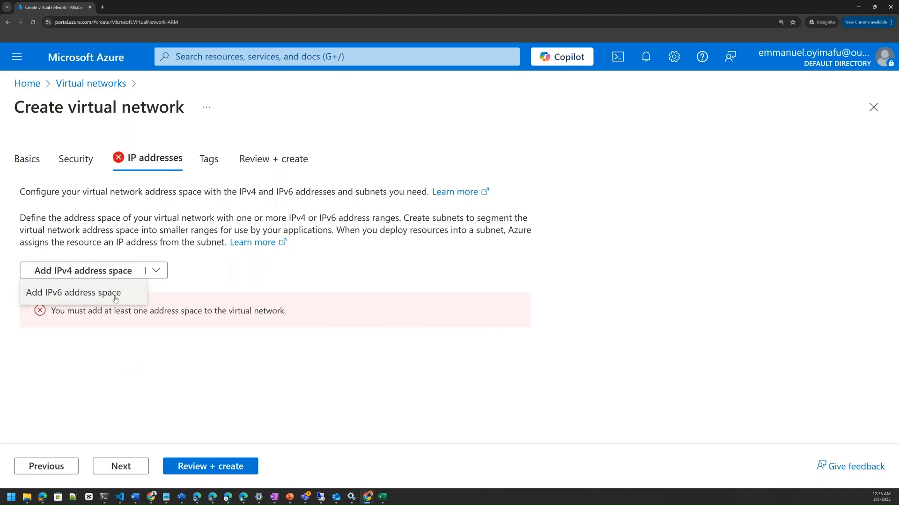
left_click(113, 273)
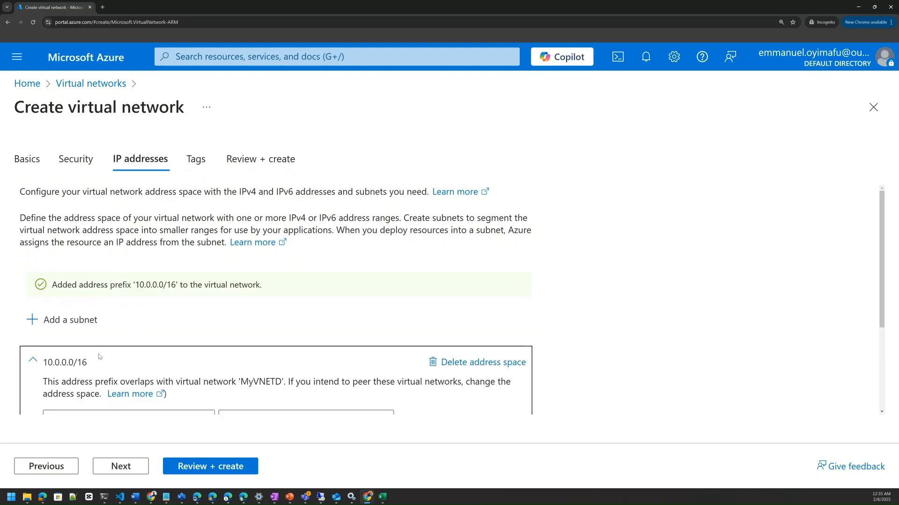
Set the prefix size of the 10.0.0.0 address space to /19
double_click(83, 364)
scroll(182, 367, "down", 1)
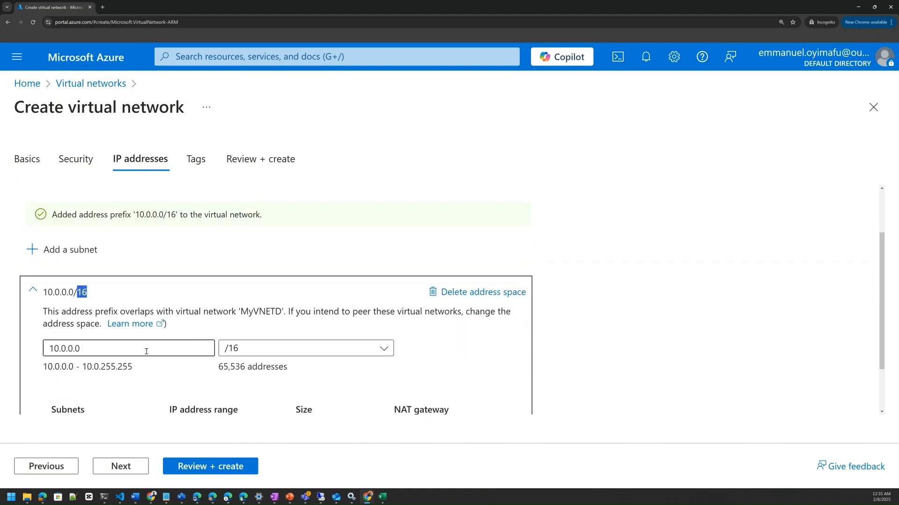
left_click(108, 355)
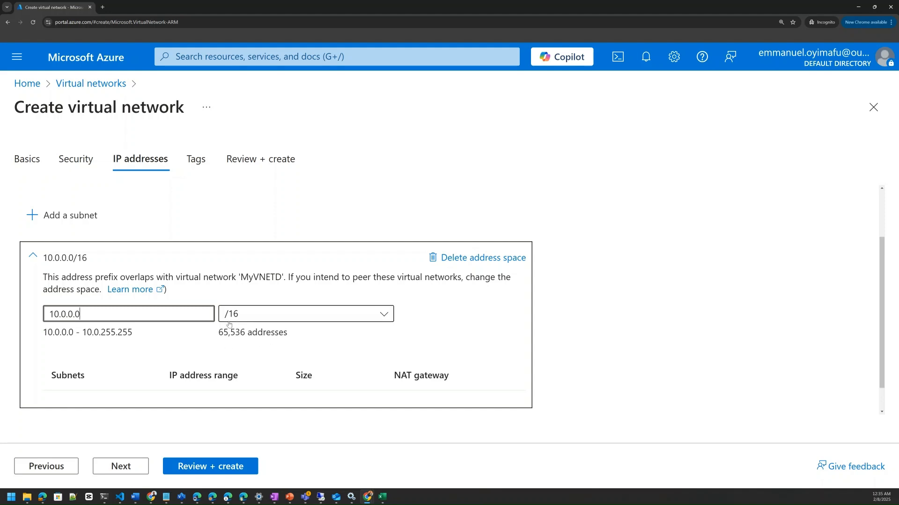
left_click(384, 315)
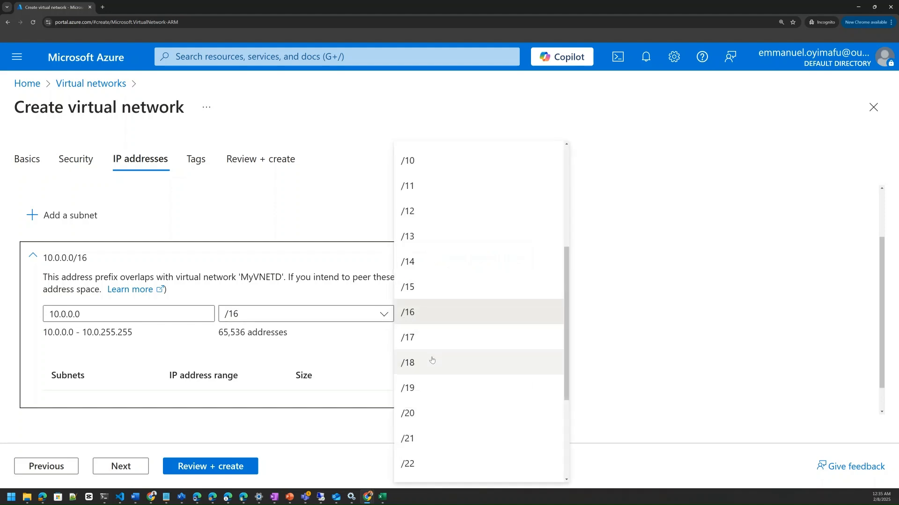
left_click(427, 389)
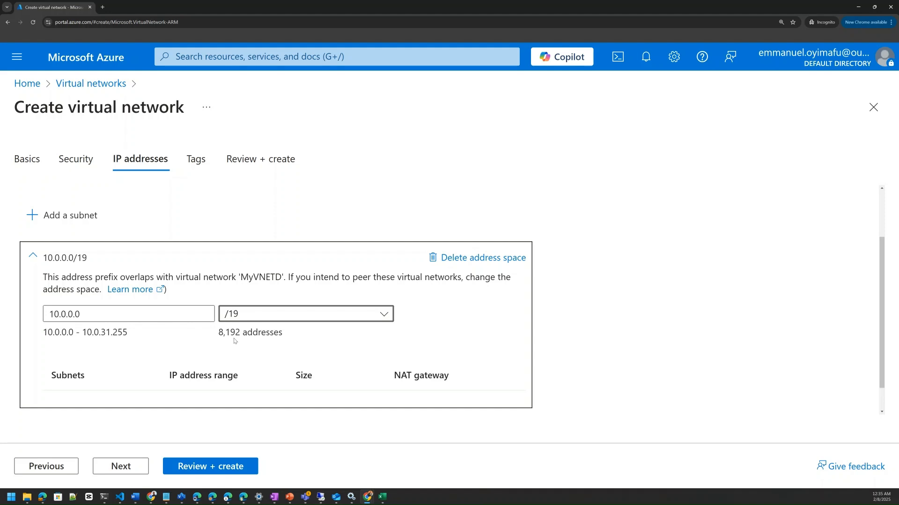
Try a /24 prefix size for the 10.0.0.0 address space and settle on /16
left_click(304, 316)
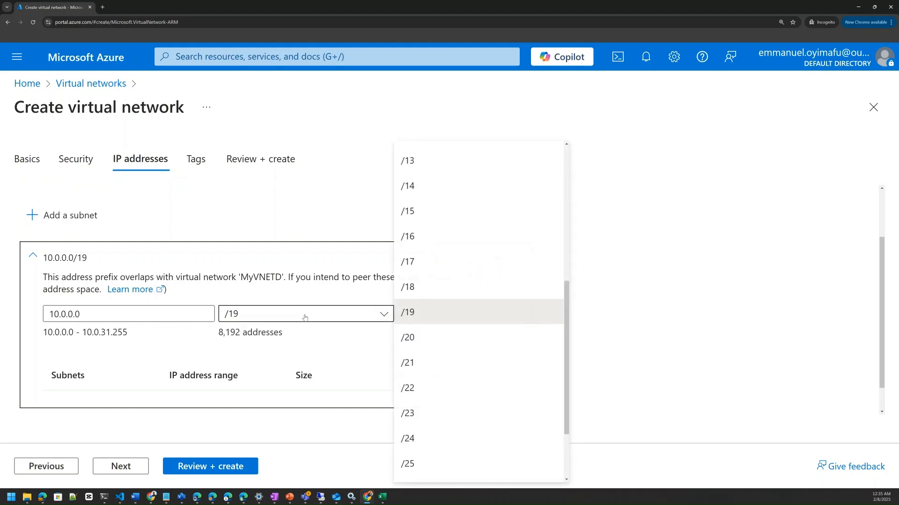
left_click(436, 439)
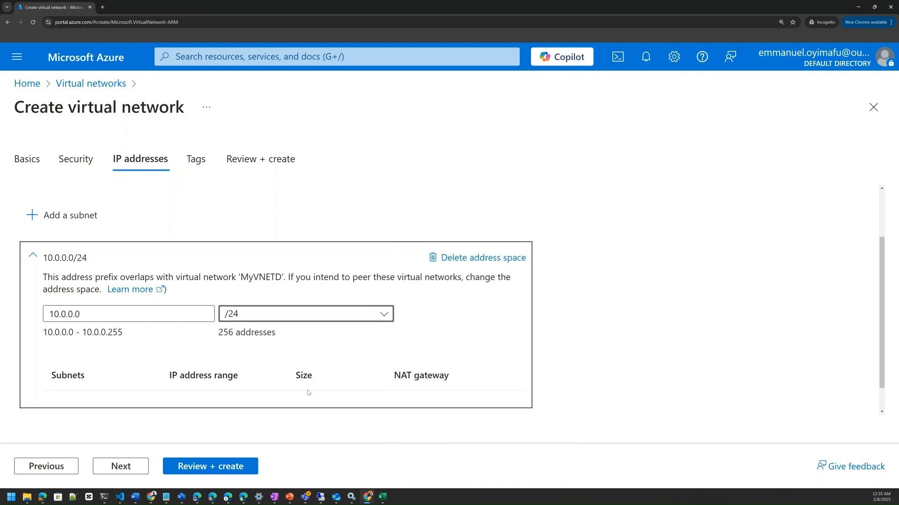
left_click(253, 320)
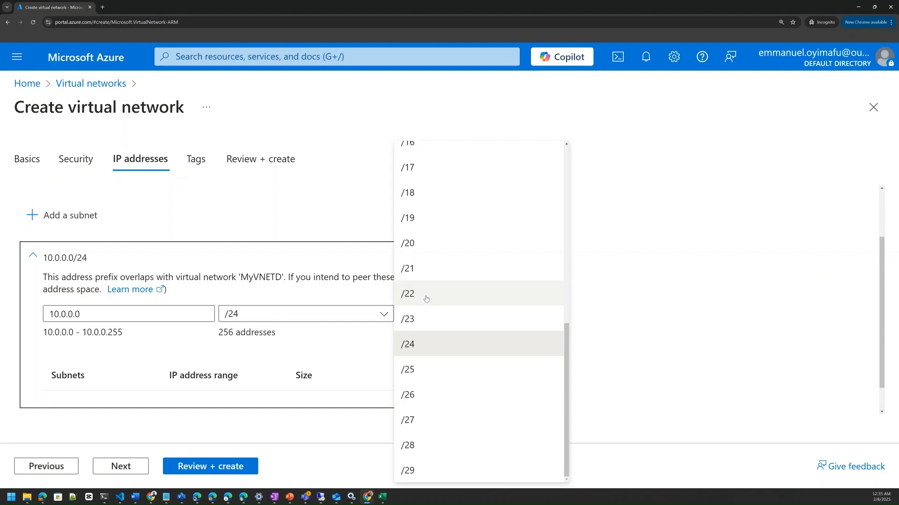
scroll(422, 255, "up", 3)
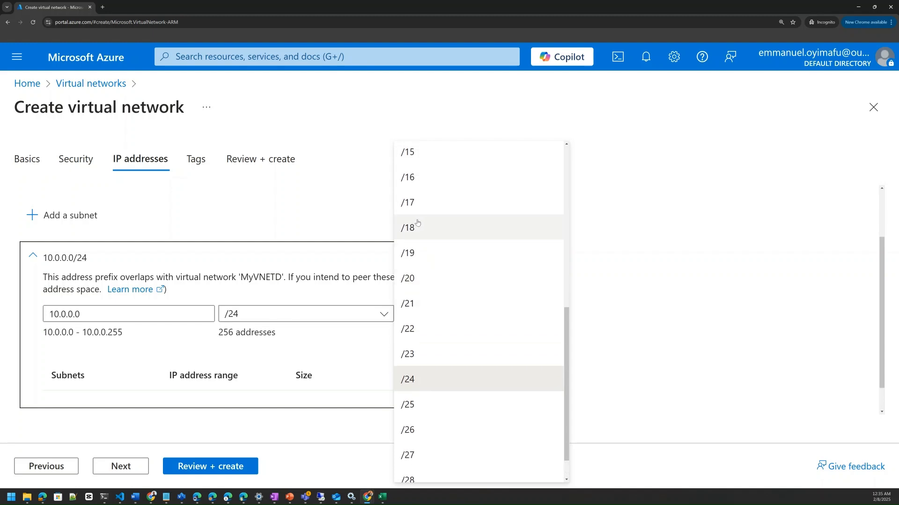
left_click(412, 180)
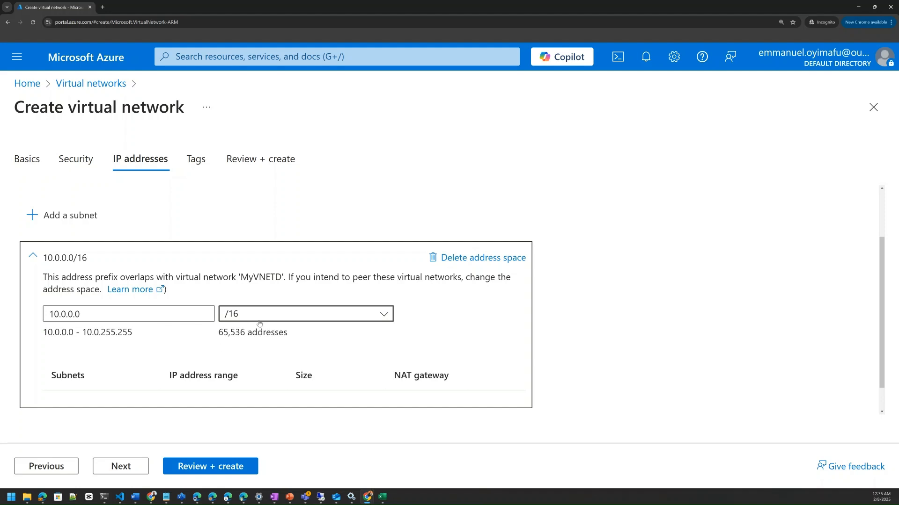
scroll(255, 330, "down", 1)
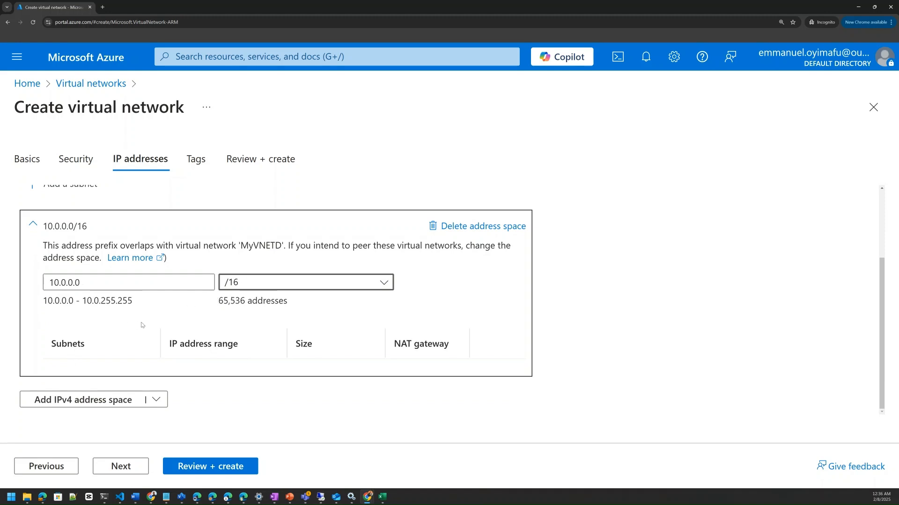
left_click(87, 350)
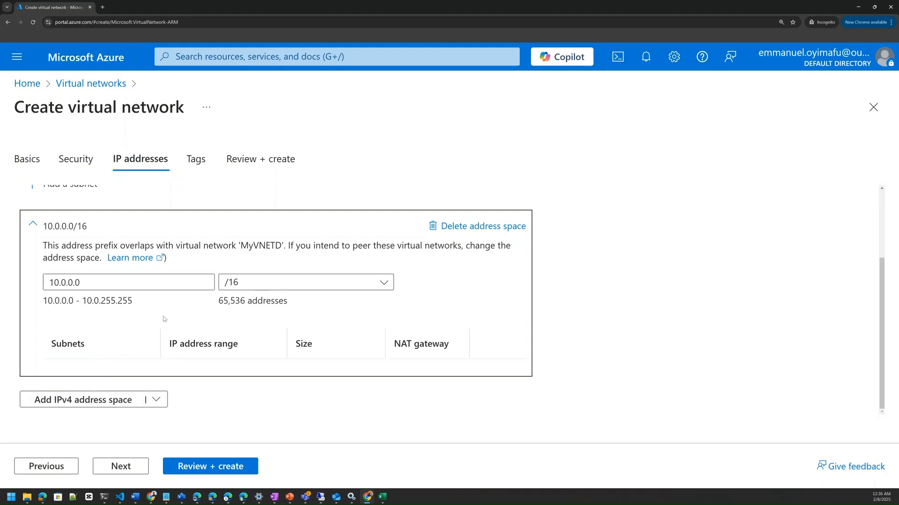
Add a subnet to the 10.0.0.0/16 address space, keeping the Default purpose, the default name and the /24 size
scroll(107, 328, "up", 2)
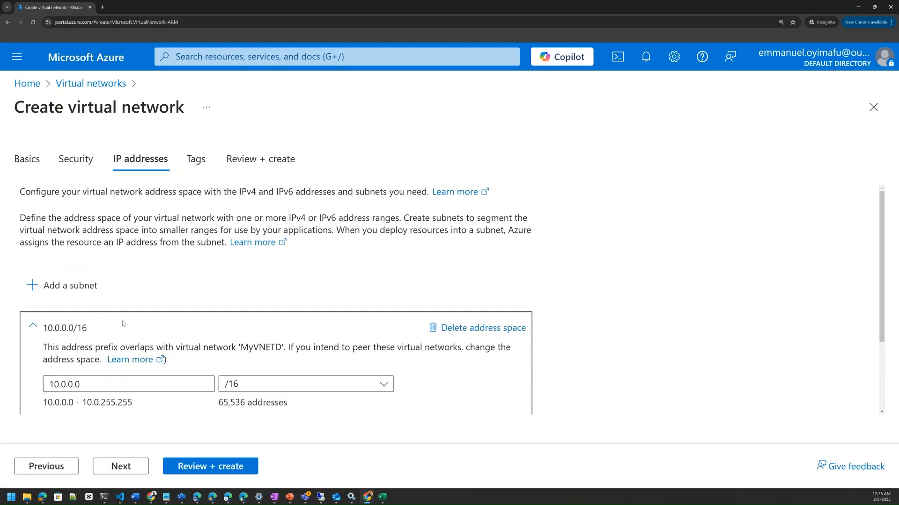
left_click(61, 289)
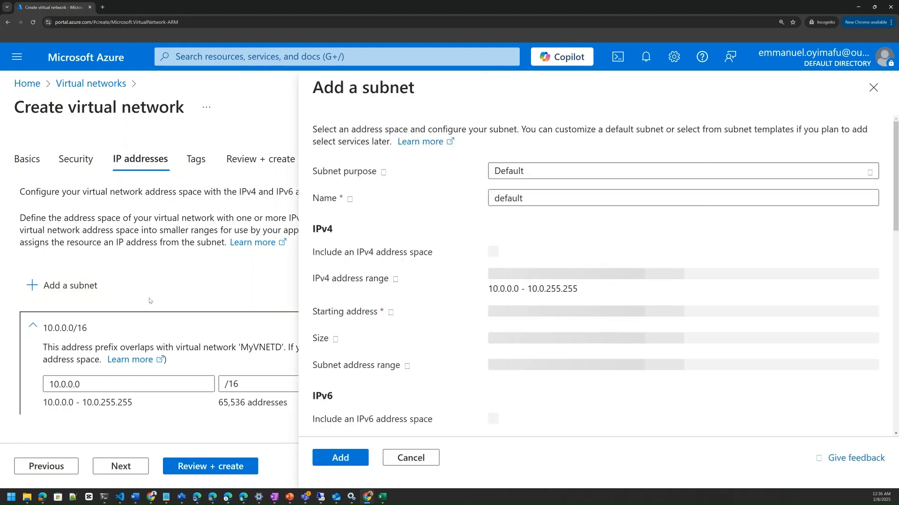
left_click(534, 173)
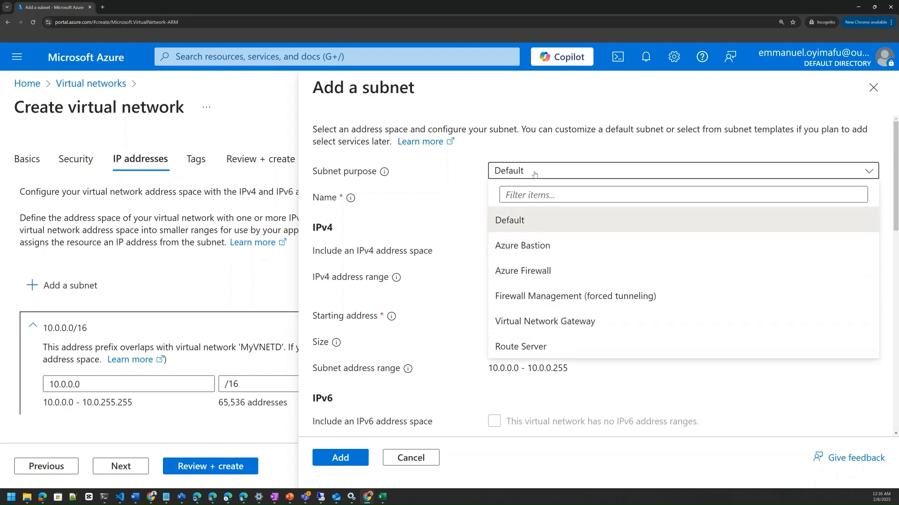
left_click(531, 176)
left_click(530, 177)
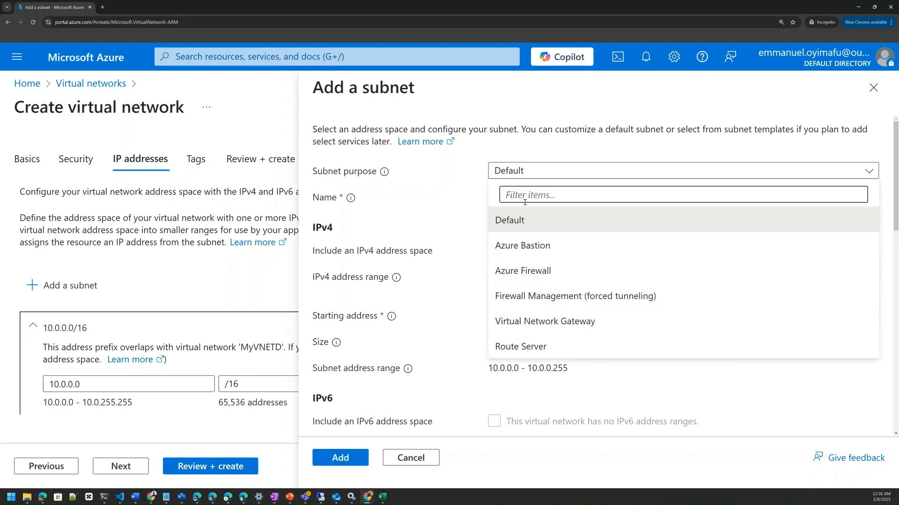
left_click(528, 174)
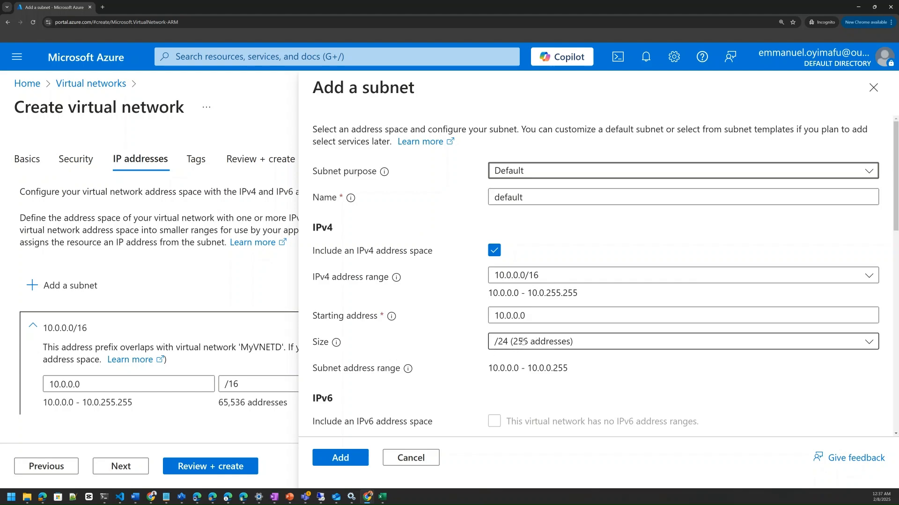
scroll(515, 351, "down", 3)
scroll(515, 351, "up", 3)
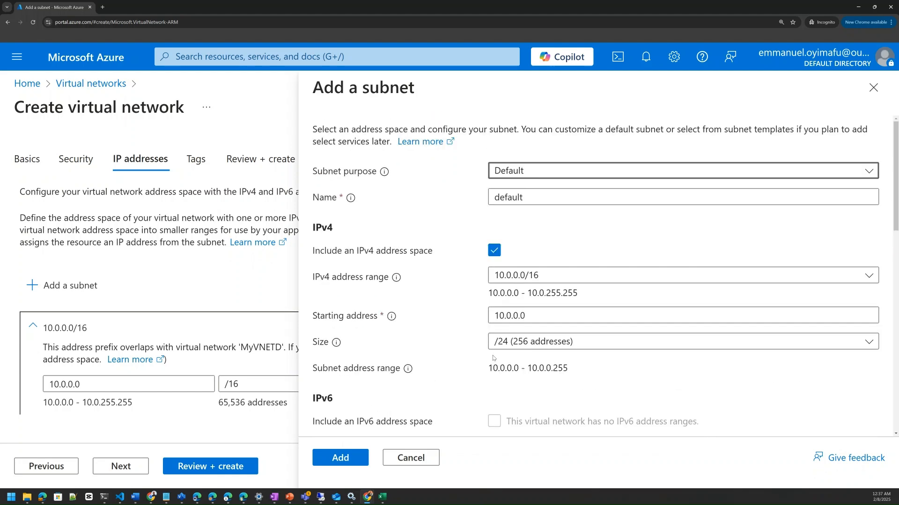
left_click(543, 174)
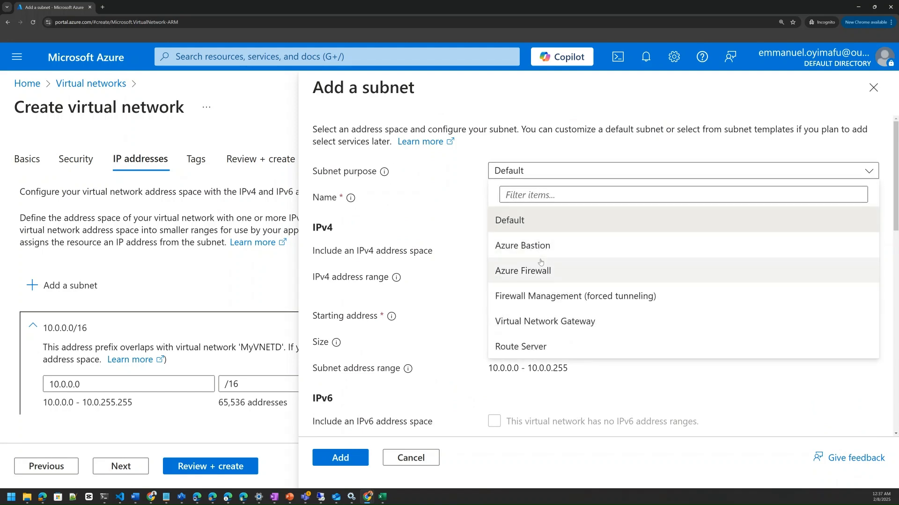
left_click(447, 255)
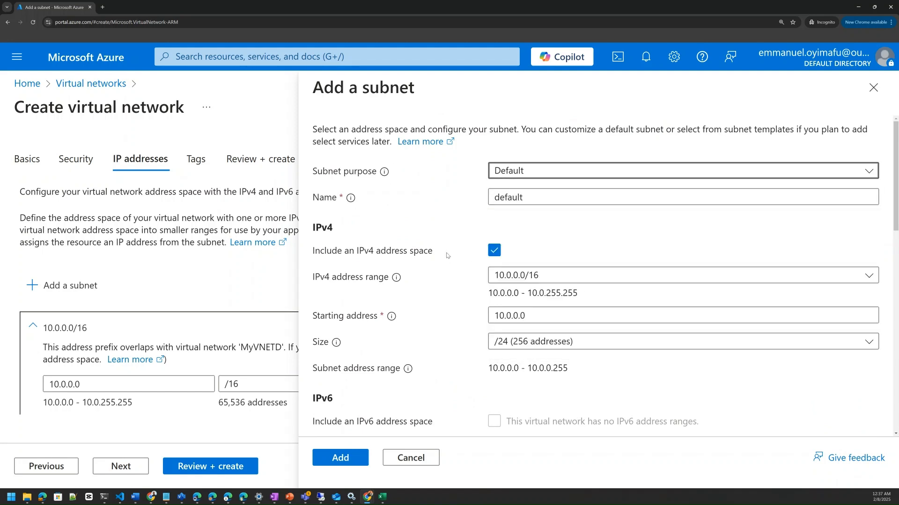
left_click(343, 457)
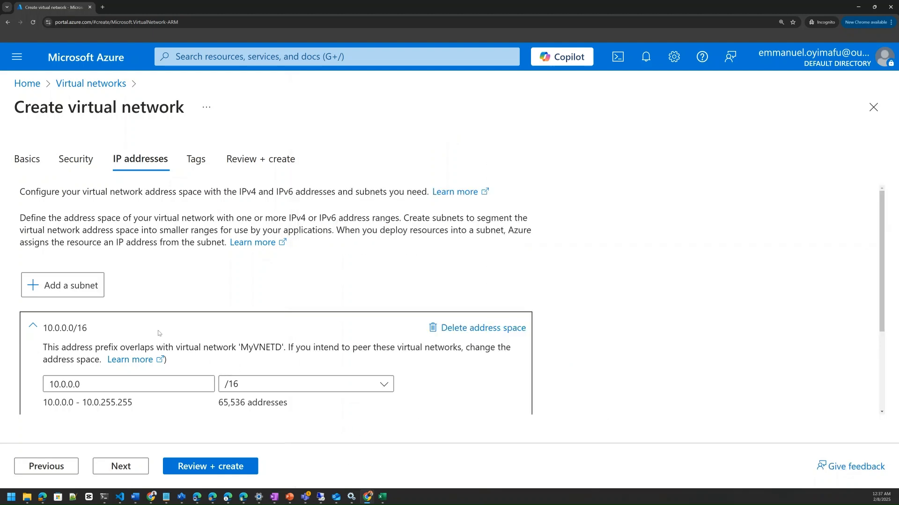
Edit the default subnet, rename it WebServerSubnet and save it
scroll(140, 344, "down", 3)
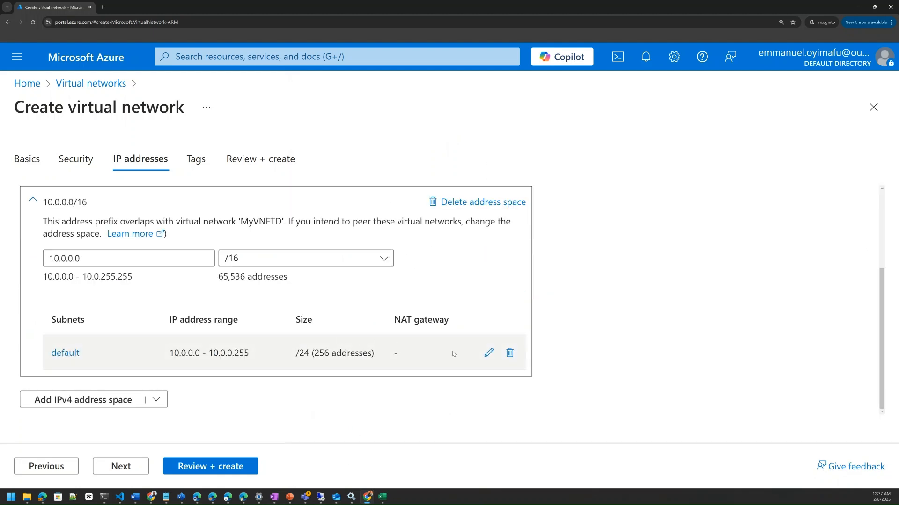
left_click(489, 354)
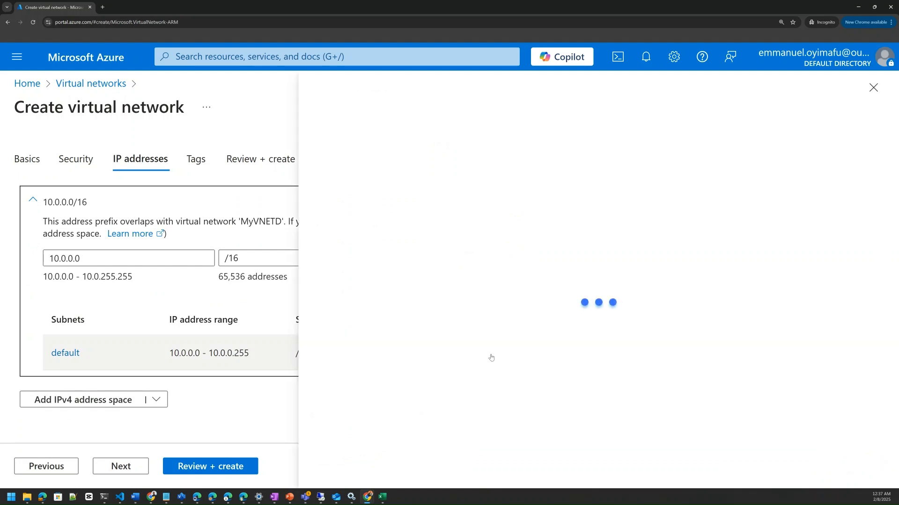
left_click(533, 170)
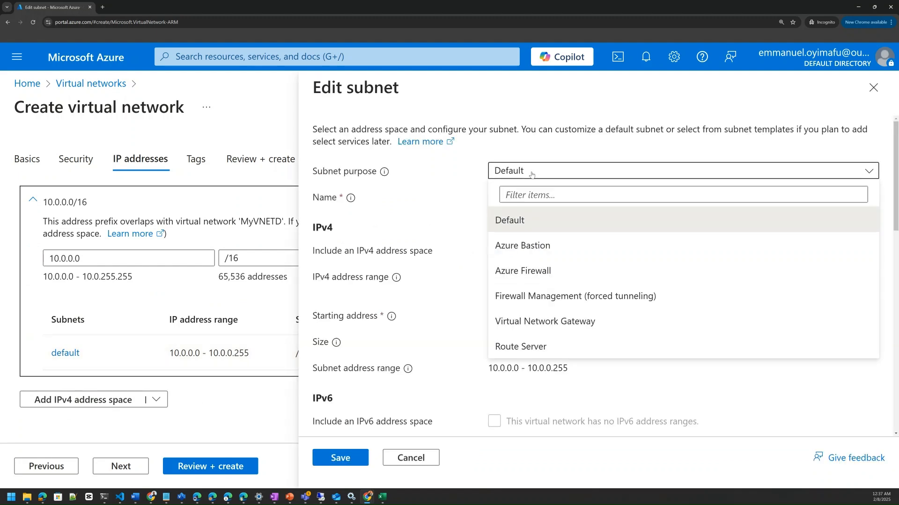
left_click(534, 171)
left_click(536, 199)
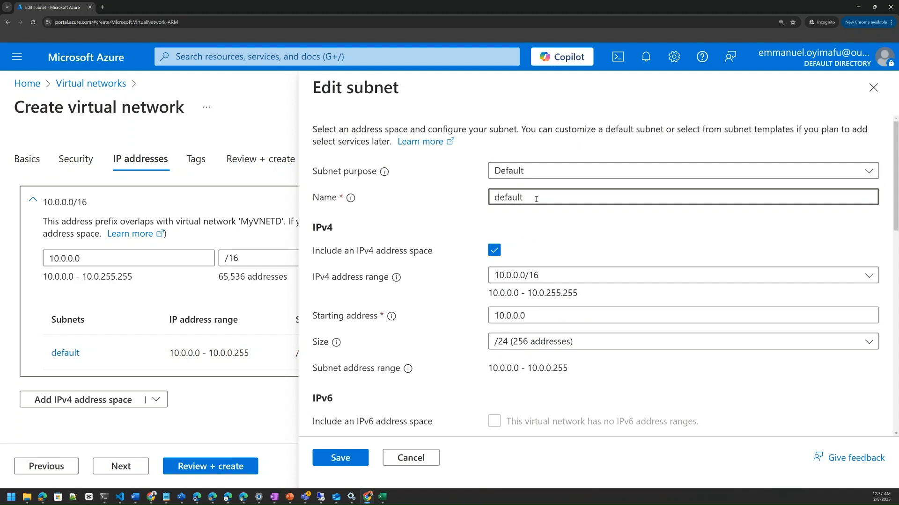
key("BackSpace")
key("BackSpace")
key("BackSpace")
key("BackSpace")
key("BackSpace")
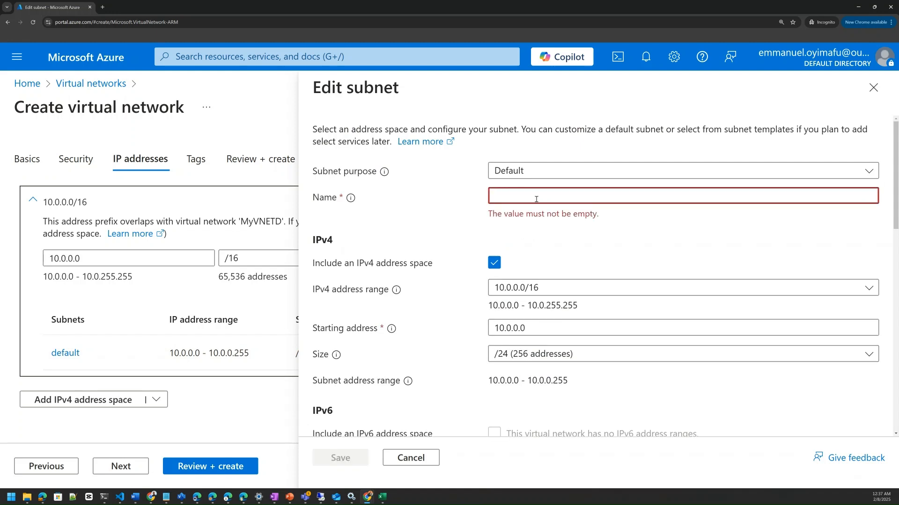
type("We")
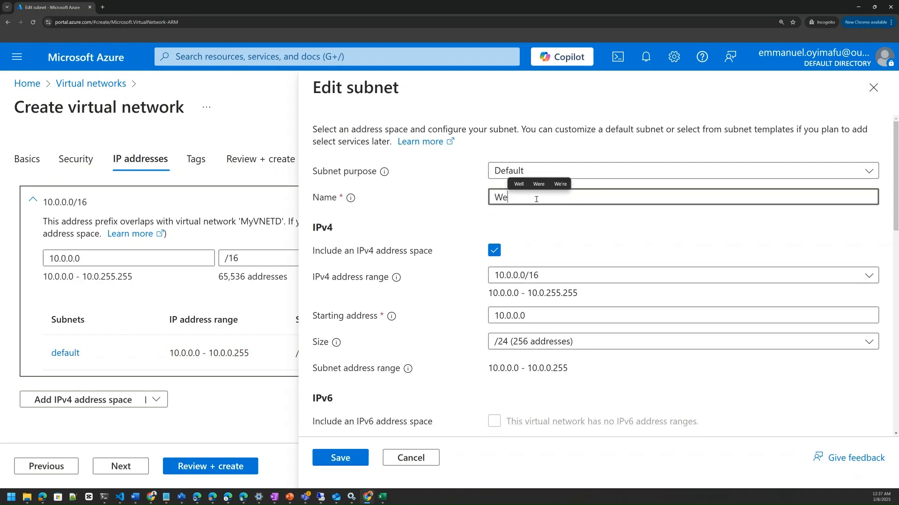
type("bS")
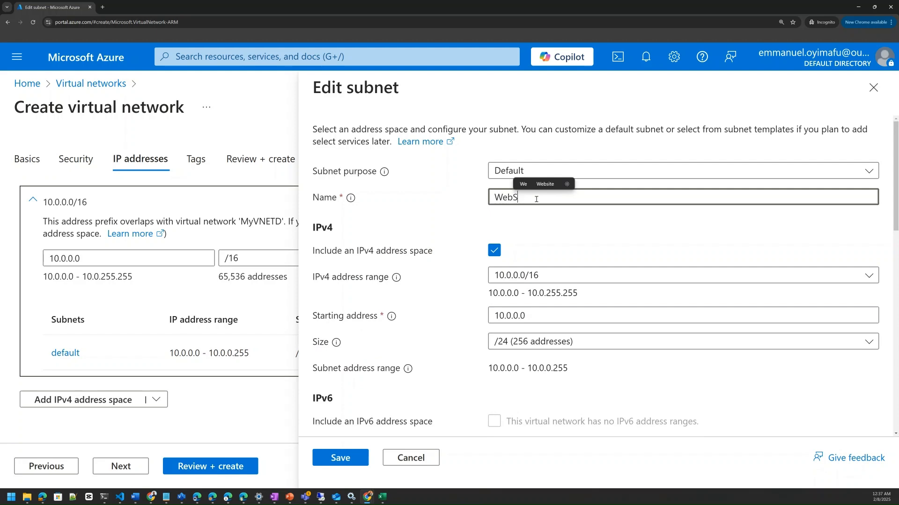
type("erverSubnet")
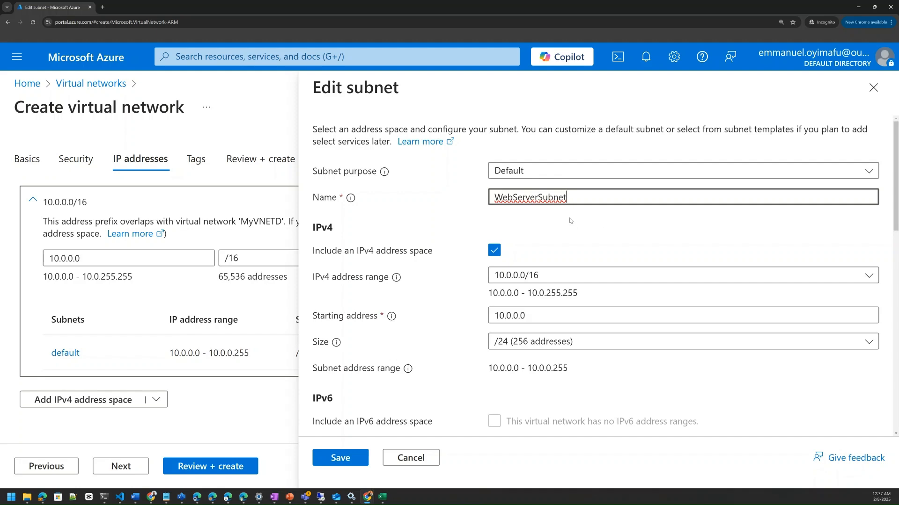
left_click(353, 458)
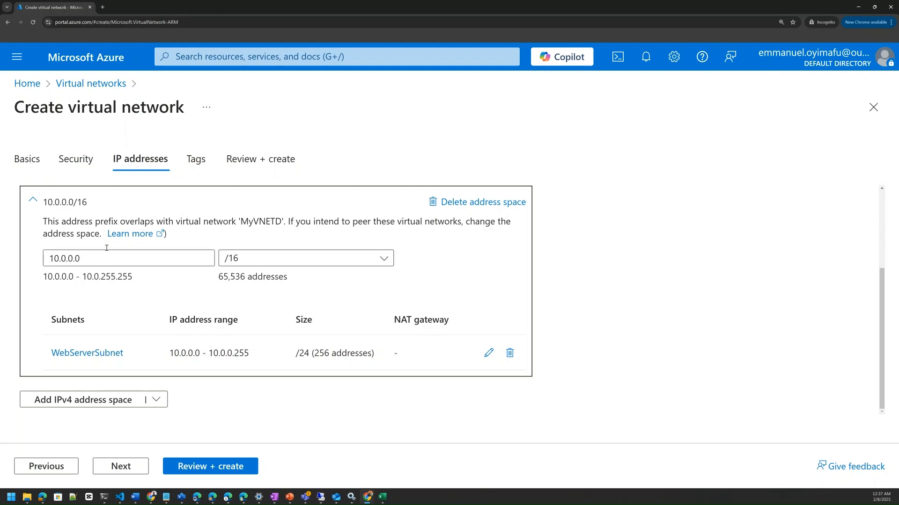
Start a second subnet in the 10.0.0.0/16 address space and name it DatabaseSubnet
scroll(86, 210, "up", 2)
scroll(73, 253, "down", 2)
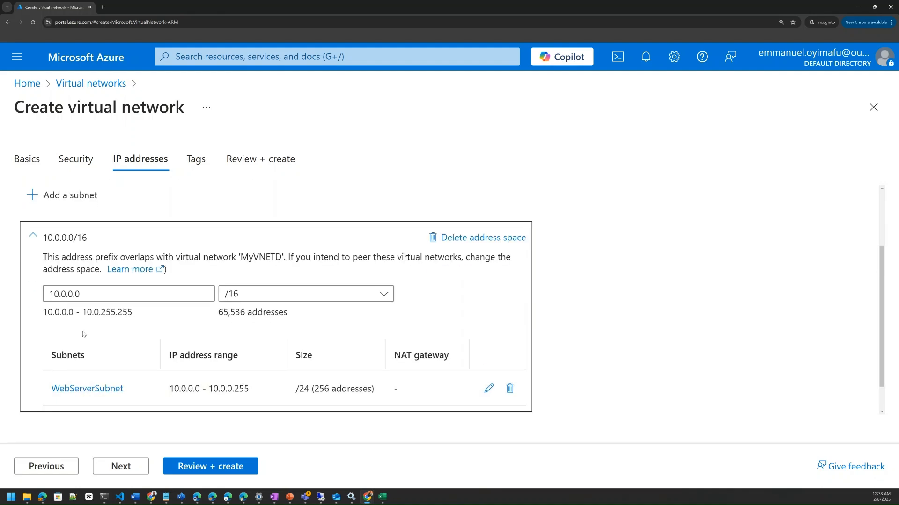
scroll(84, 356, "up", 2)
left_click(67, 269)
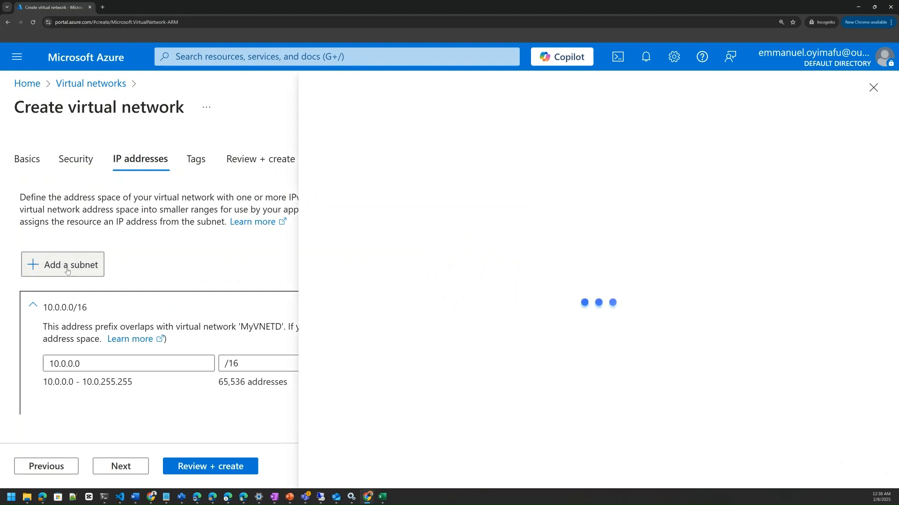
left_click(531, 202)
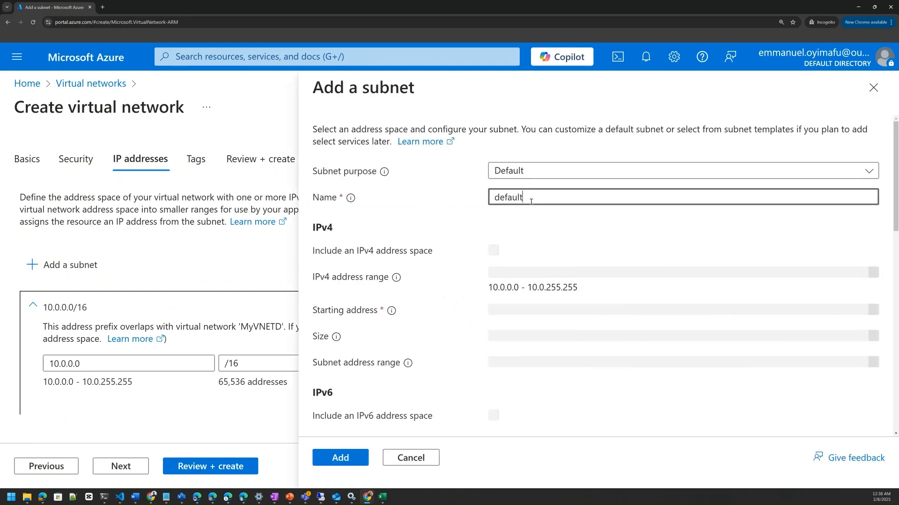
key("BackSpace")
key("BackSpace")
key("BackSpace")
key("BackSpace")
key("BackSpace")
key("BackSpace")
key("BackSpace")
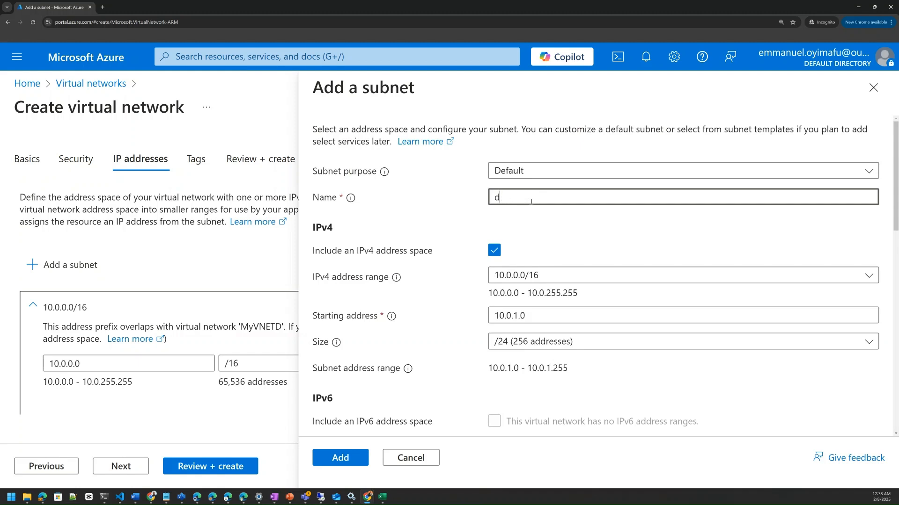
type("SDa")
key("BackSpace")
key("BackSpace")
key("BackSpace")
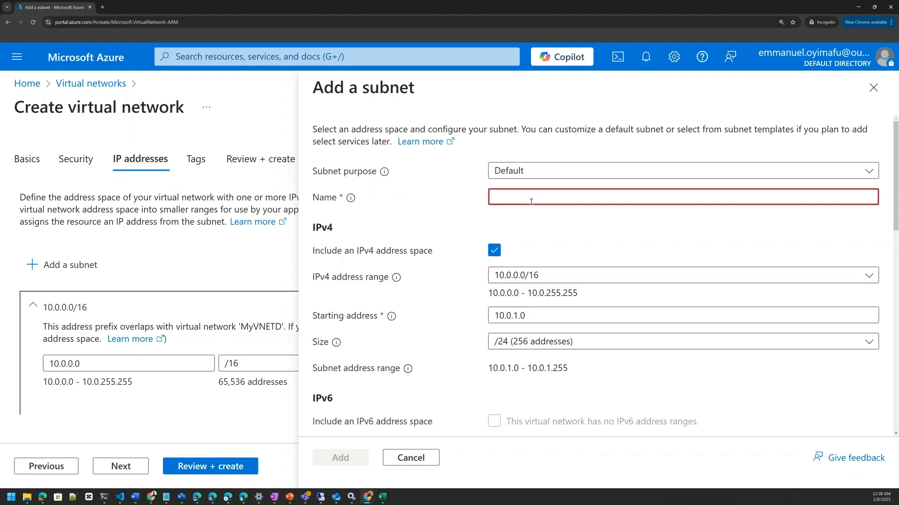
type("Databas")
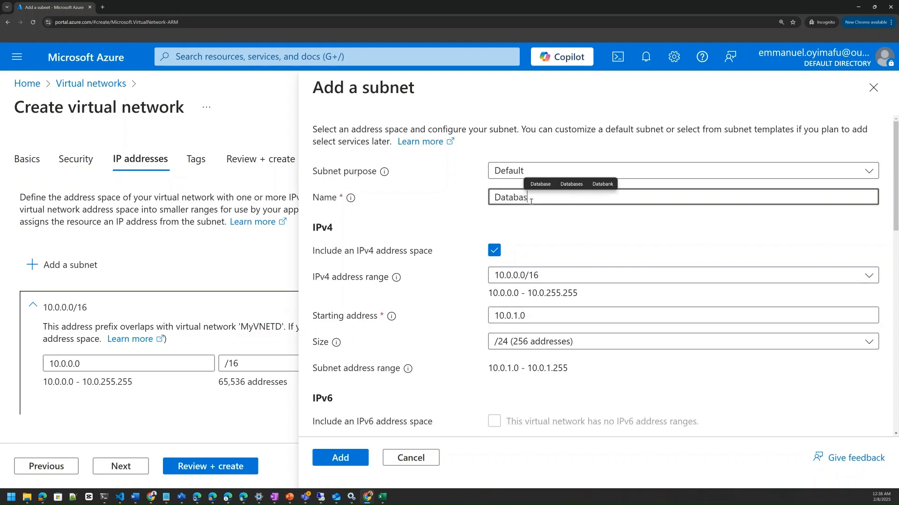
type("eSubnet")
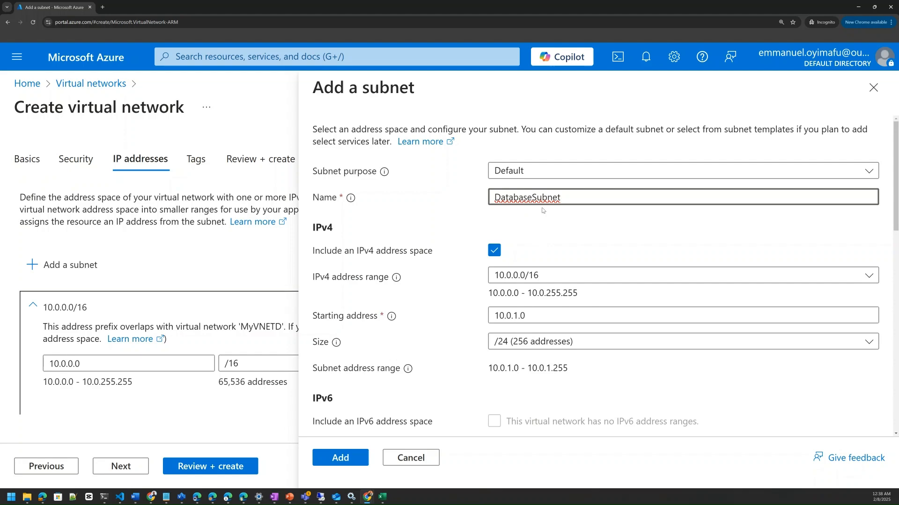
Look through the private subnet and security options of DatabaseSubnet and add it with its default settings
scroll(411, 386, "down", 5)
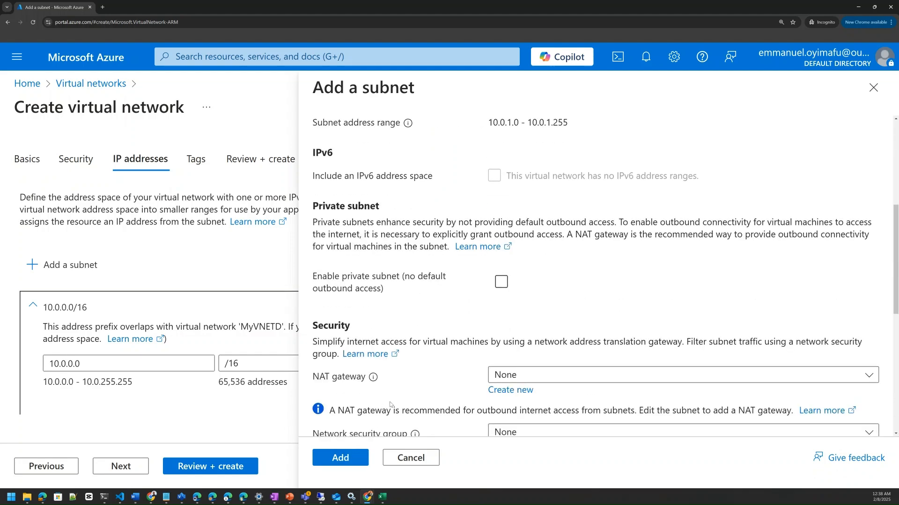
scroll(344, 459, "down", 1)
left_click(345, 460)
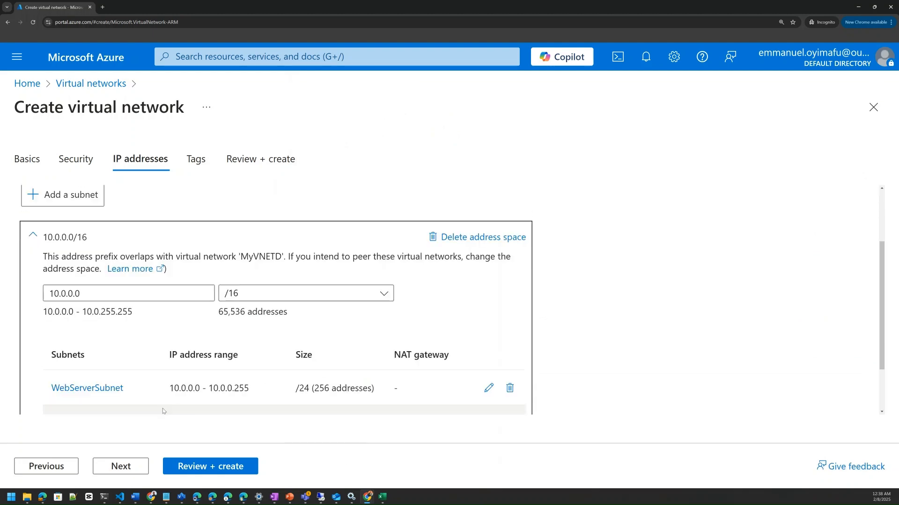
scroll(150, 393, "down", 3)
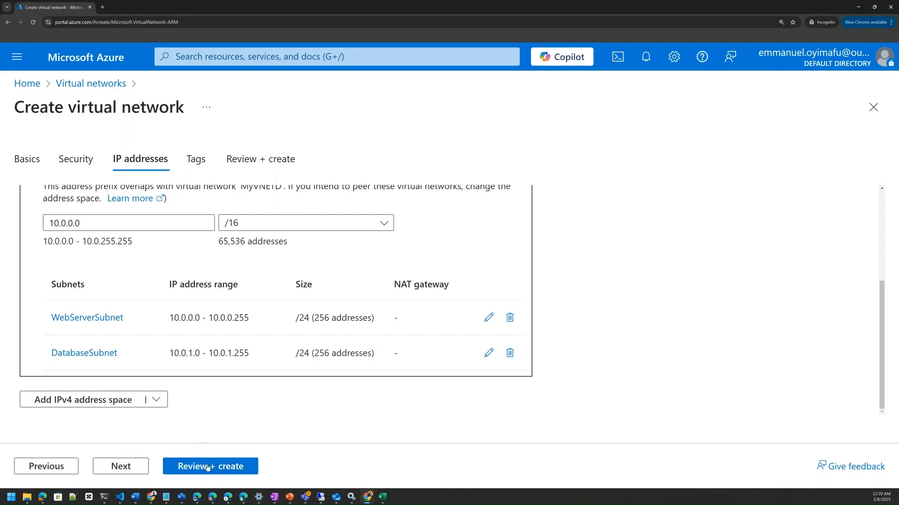
Review the basics, security and IP address settings of MyTestVnet and create the virtual network
left_click(209, 470)
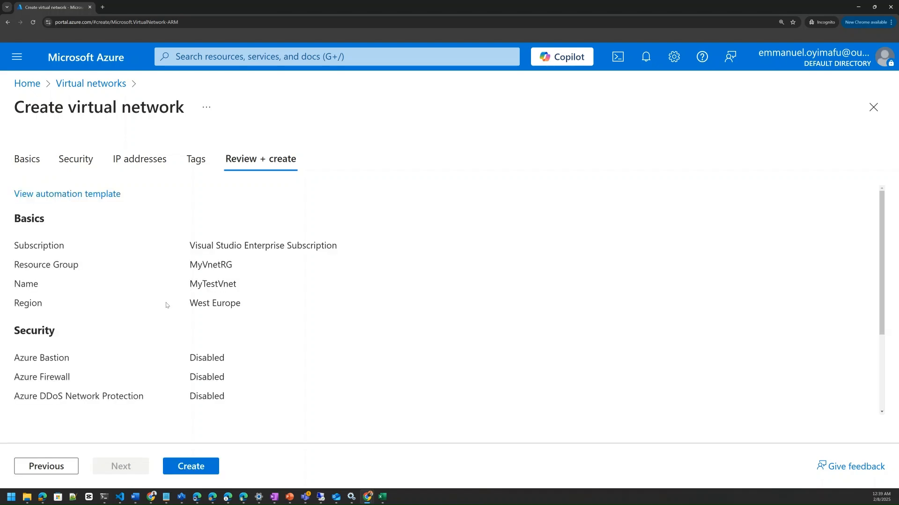
scroll(180, 315, "down", 1)
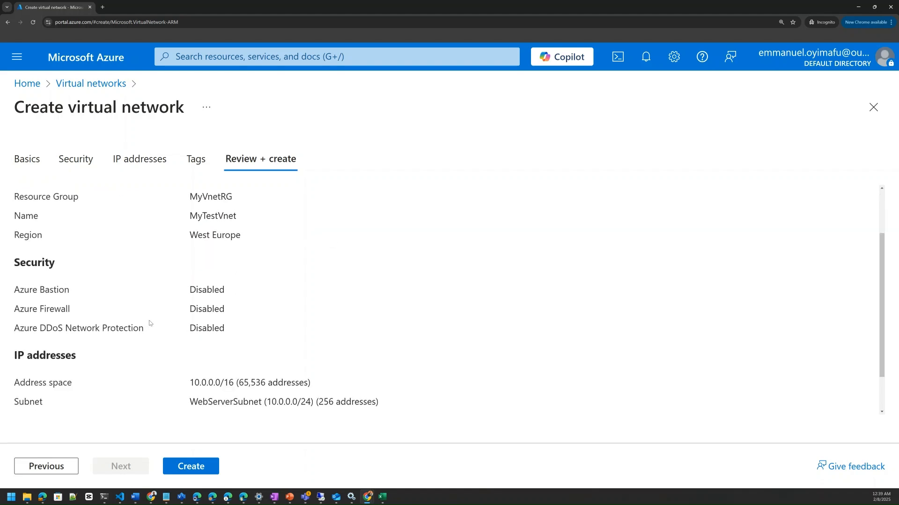
scroll(79, 311, "up", 1)
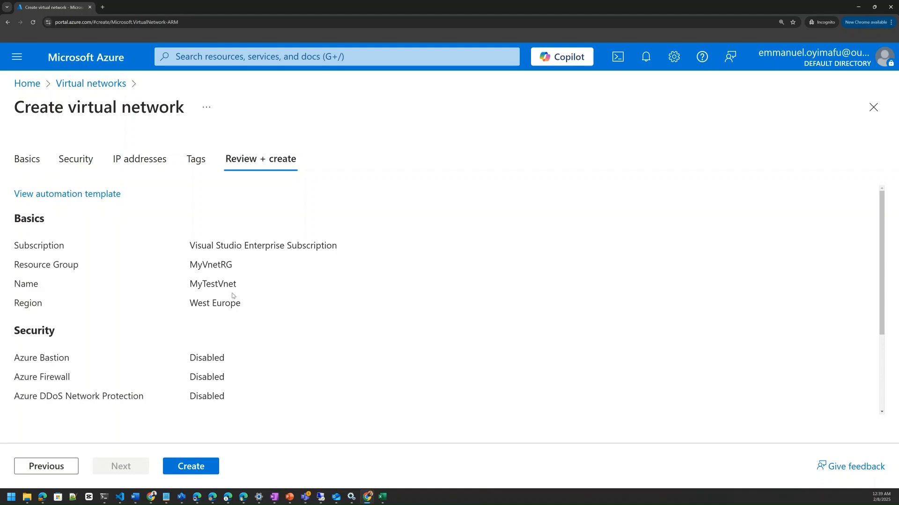
scroll(213, 318, "down", 1)
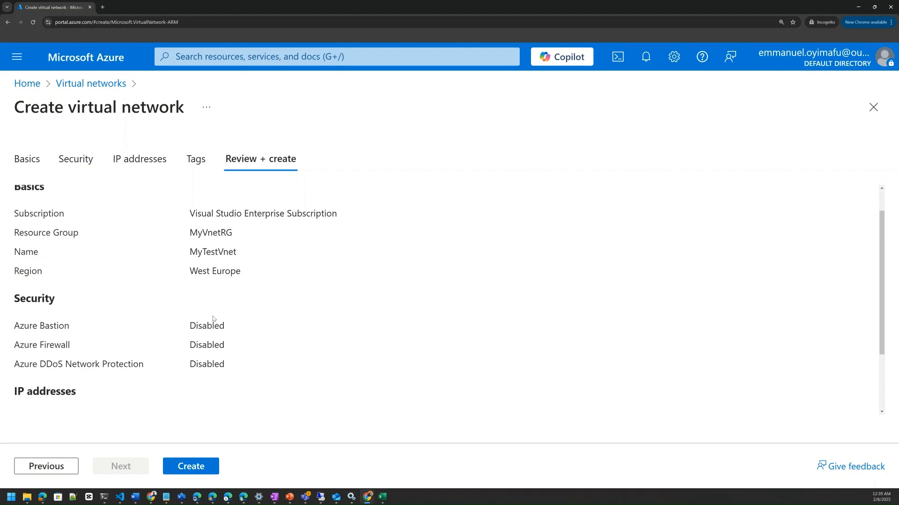
scroll(138, 346, "down", 1)
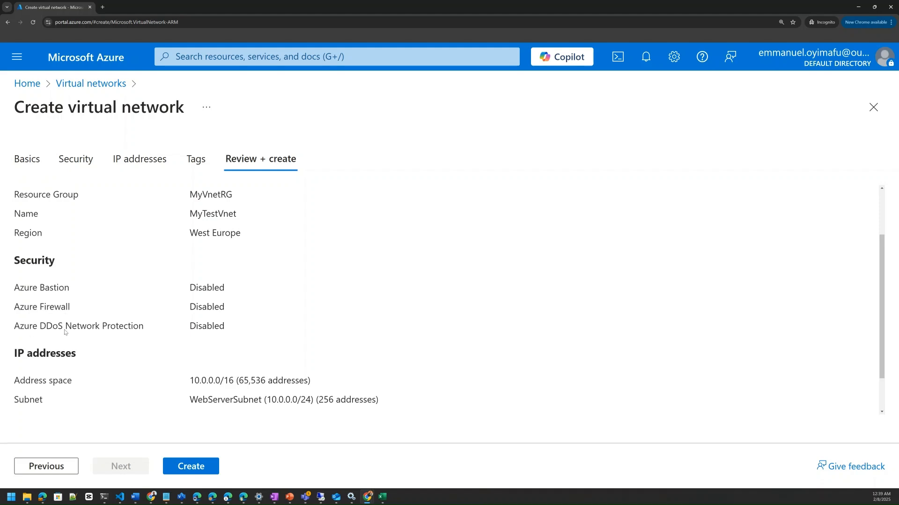
scroll(154, 331, "down", 1)
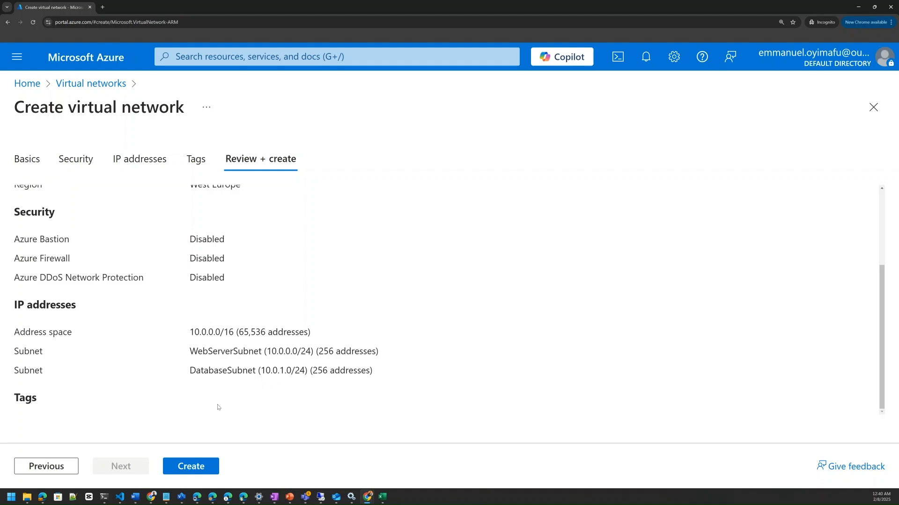
left_click(173, 467)
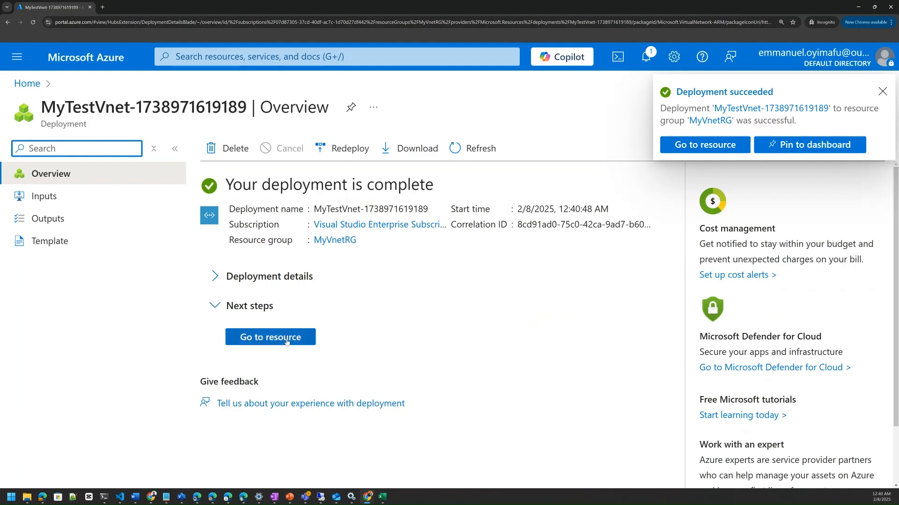
Open the deployed MyTestVnet resource and examine its overview, address space, connected devices and subnets
left_click(286, 341)
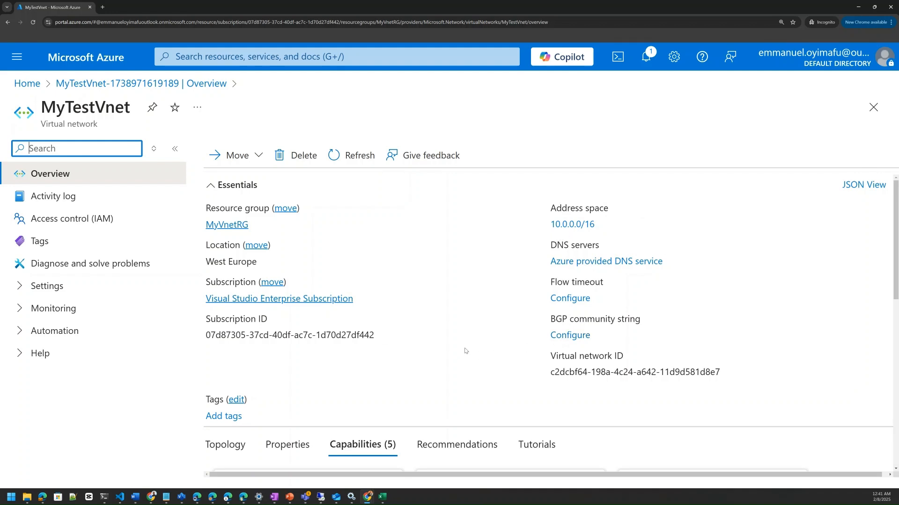
scroll(379, 347, "down", 2)
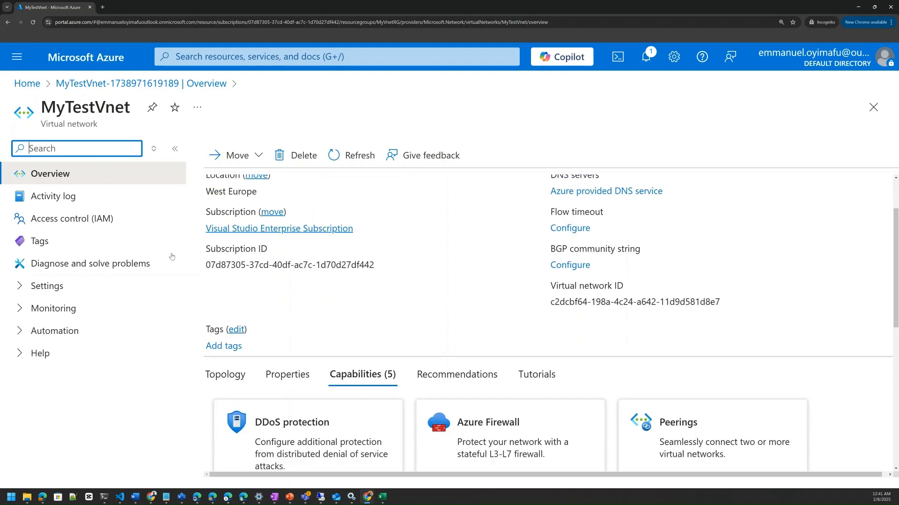
left_click(21, 289)
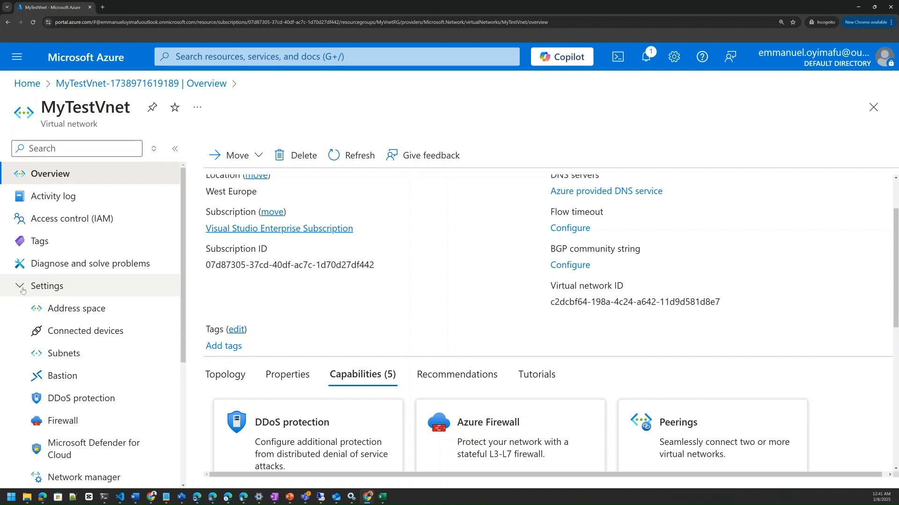
left_click(84, 313)
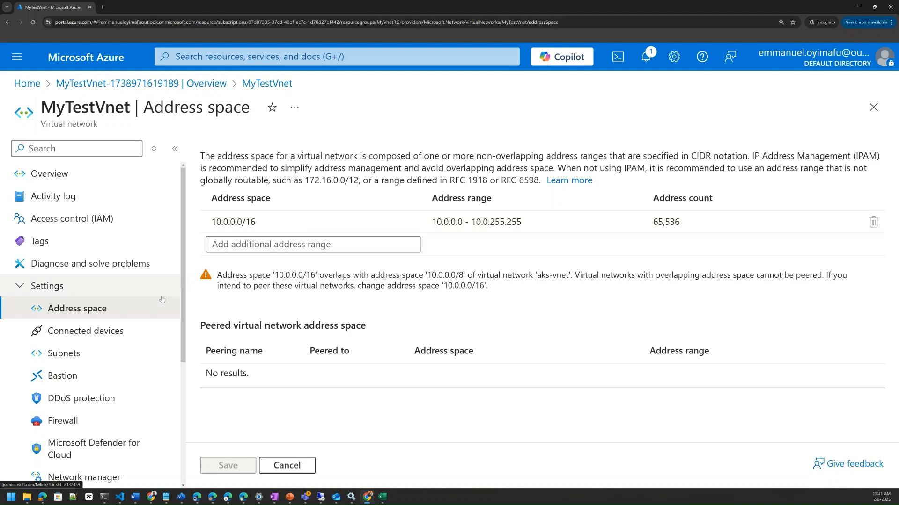
left_click(44, 335)
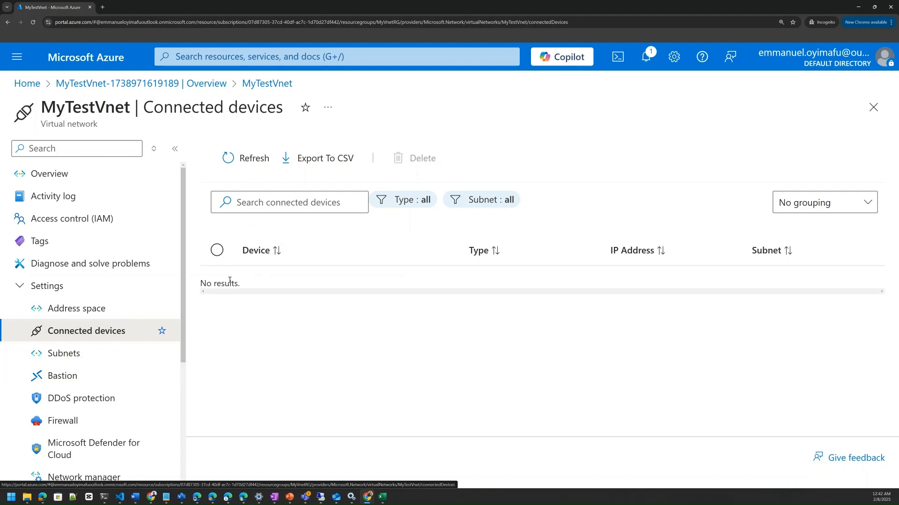
left_click(61, 357)
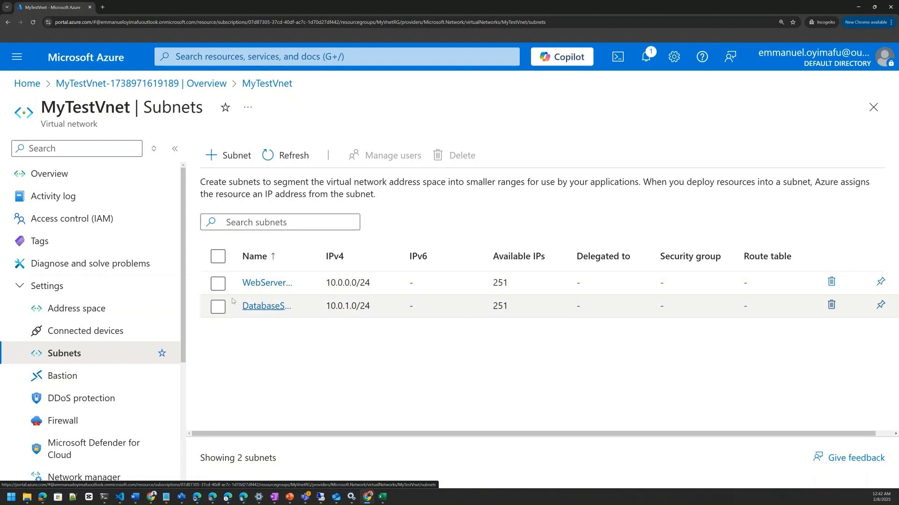
Examine the Bastion deployment options and the DDoS protection setting of MyTestVnet
left_click(67, 379)
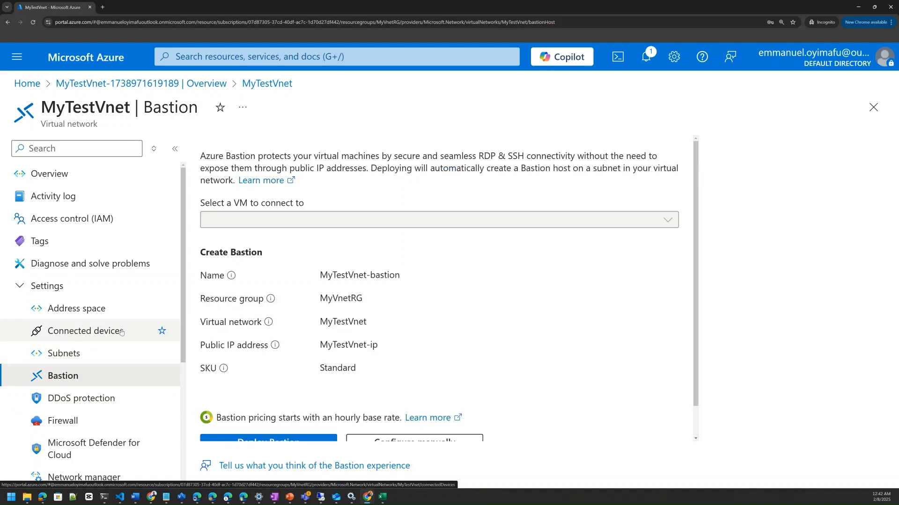
scroll(332, 334, "down", 1)
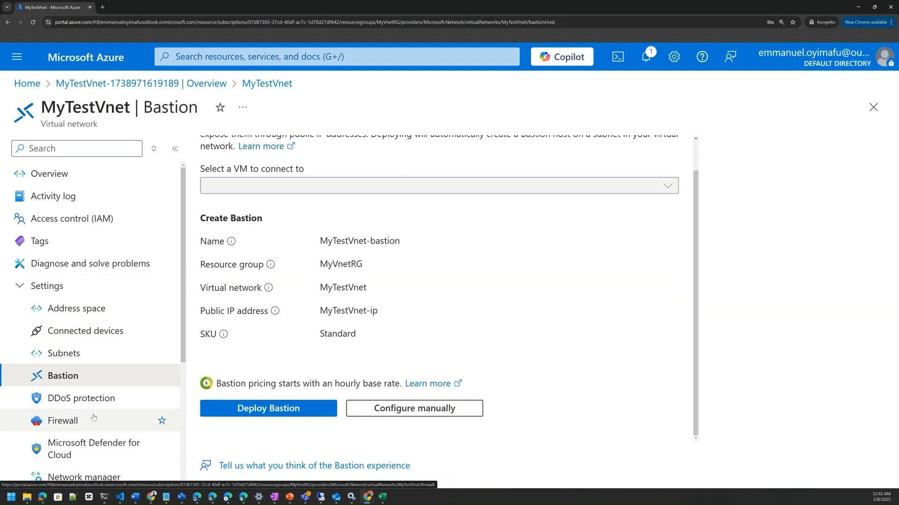
left_click(57, 403)
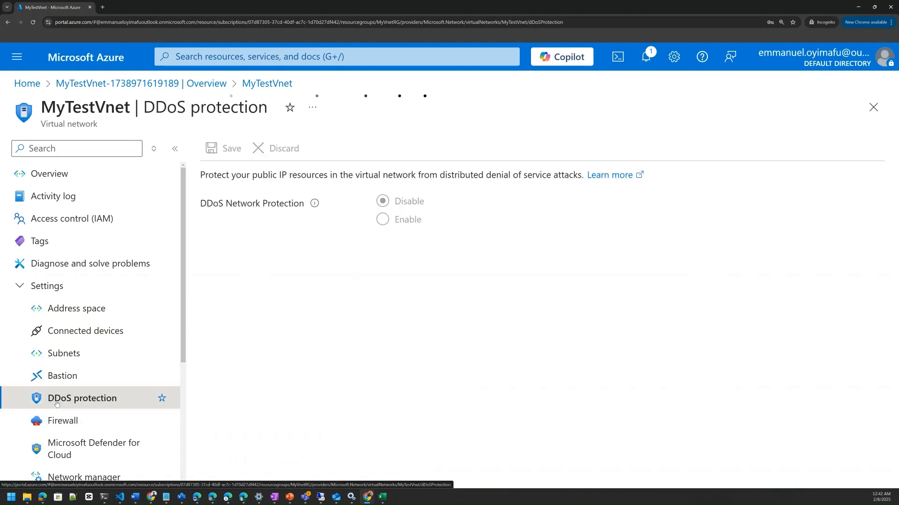
Look at the Custom DNS server option of MyTestVnet, then discard the unsaved edit and view the peerings
scroll(57, 402, "down", 3)
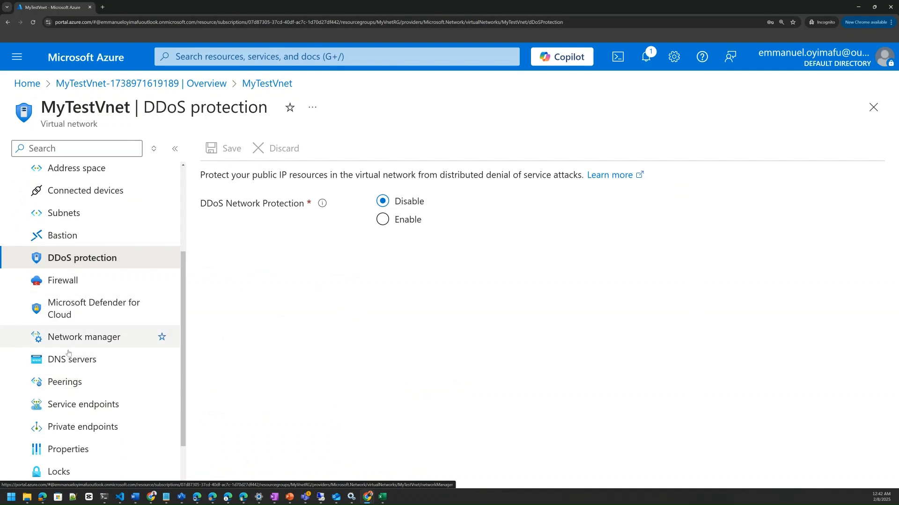
left_click(73, 364)
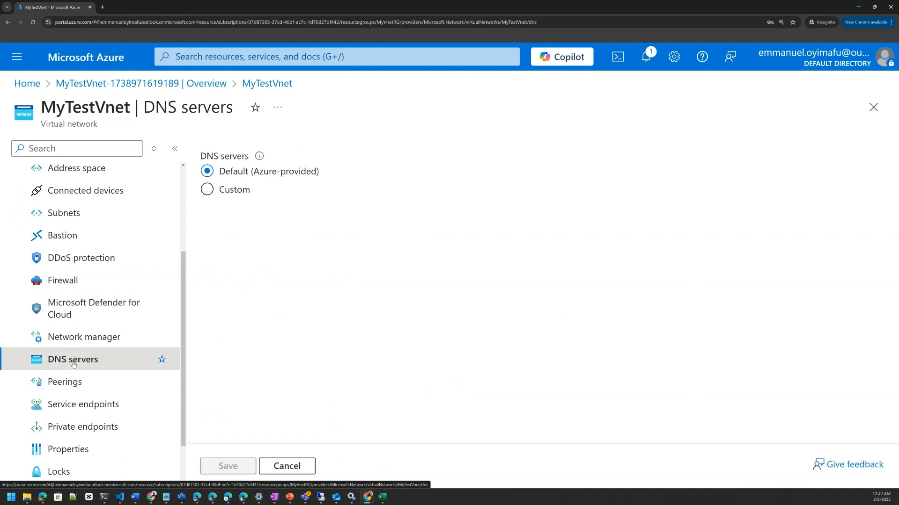
left_click(234, 189)
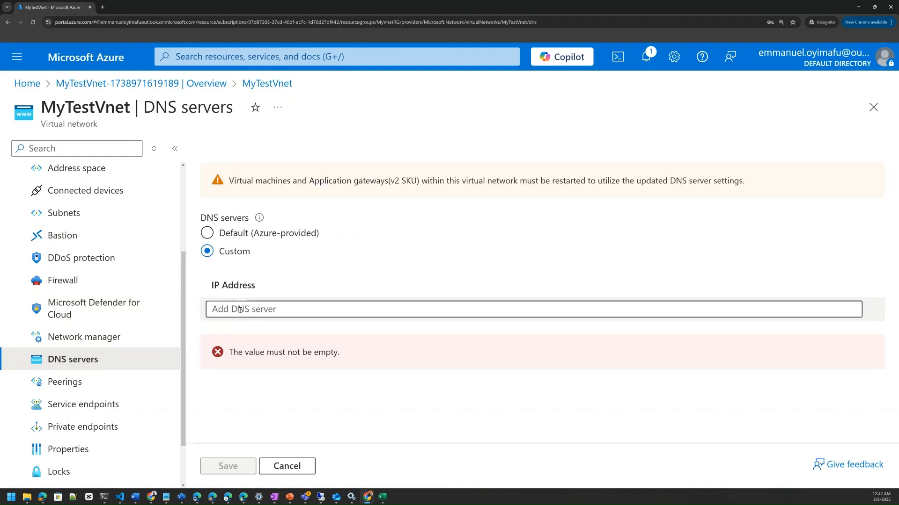
left_click(217, 313)
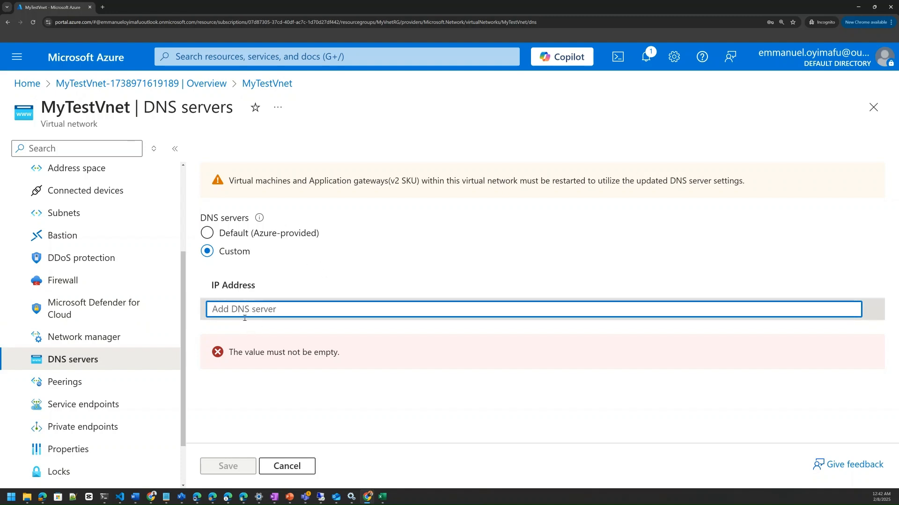
left_click(73, 388)
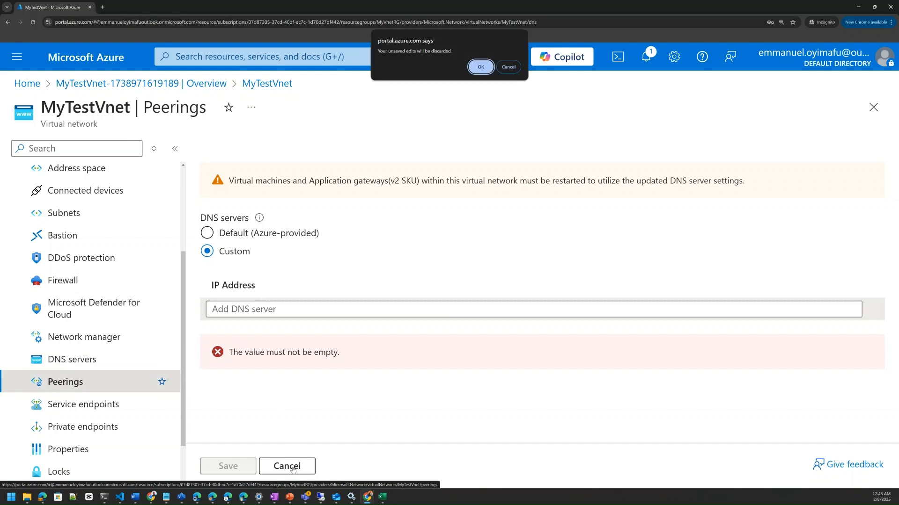
left_click(482, 66)
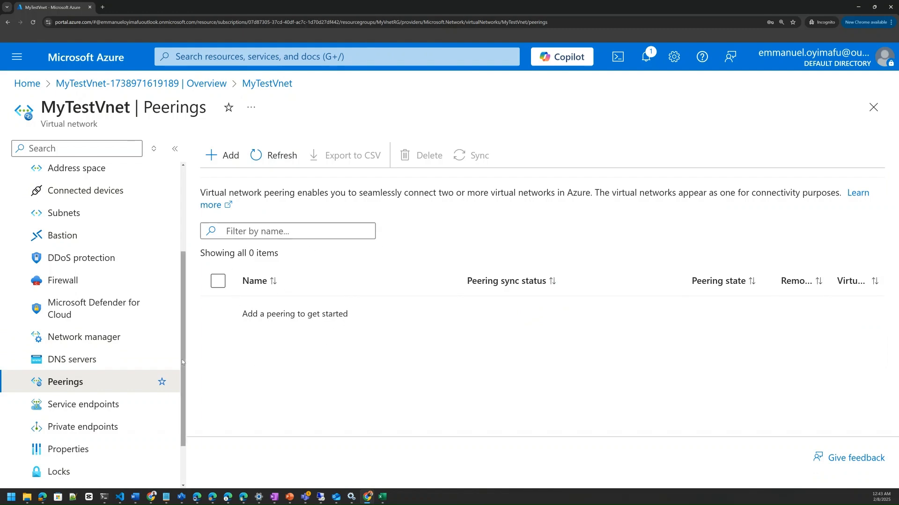
Examine the service endpoints and private endpoints of MyTestVnet and look over its remaining settings categories
left_click(83, 411)
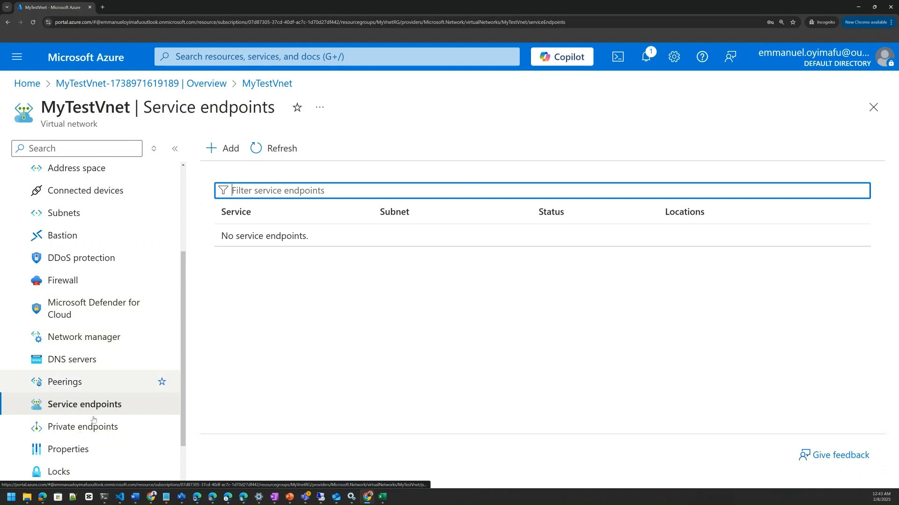
left_click(84, 427)
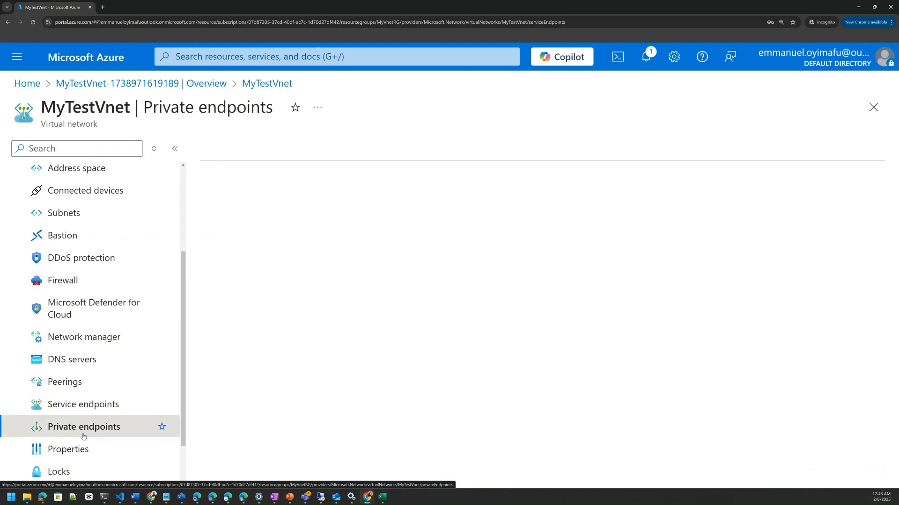
scroll(84, 433, "down", 2)
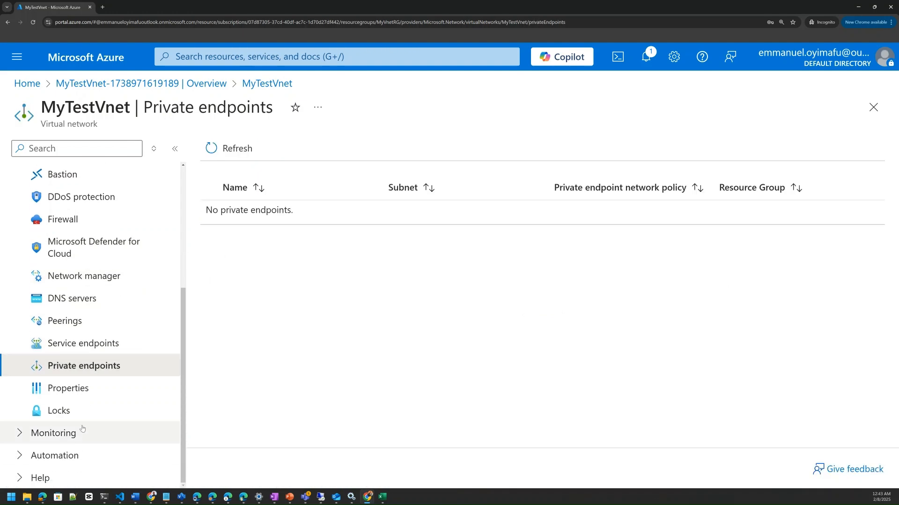
scroll(80, 426, "up", 5)
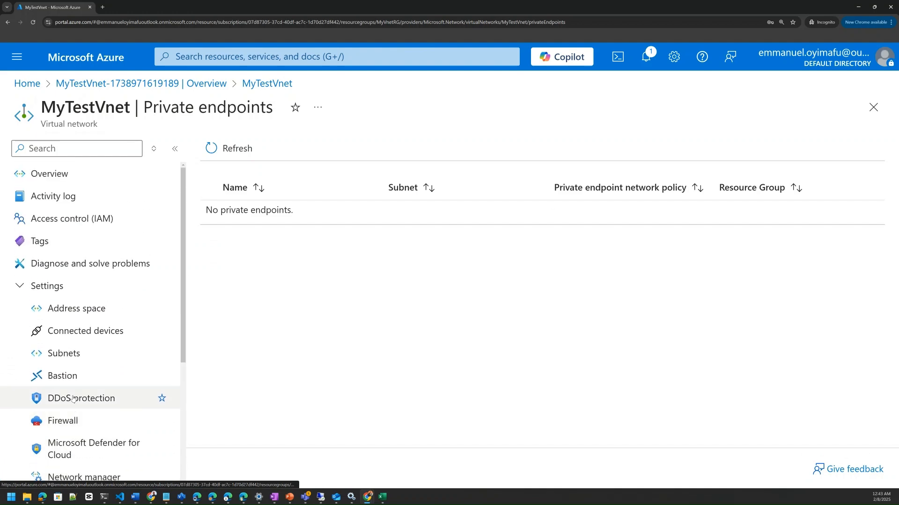